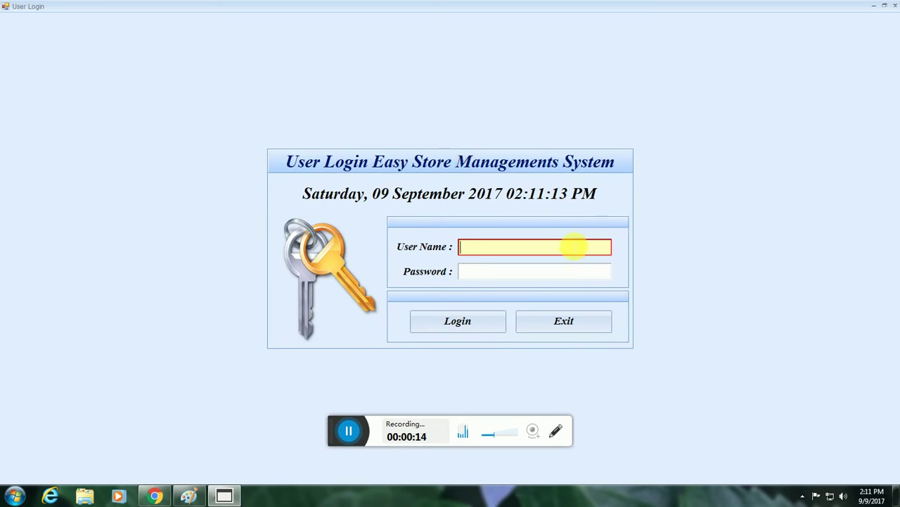
Log in with the user's account name and password to reach the Define Inventory window.
key(Tab)
key(Tab)
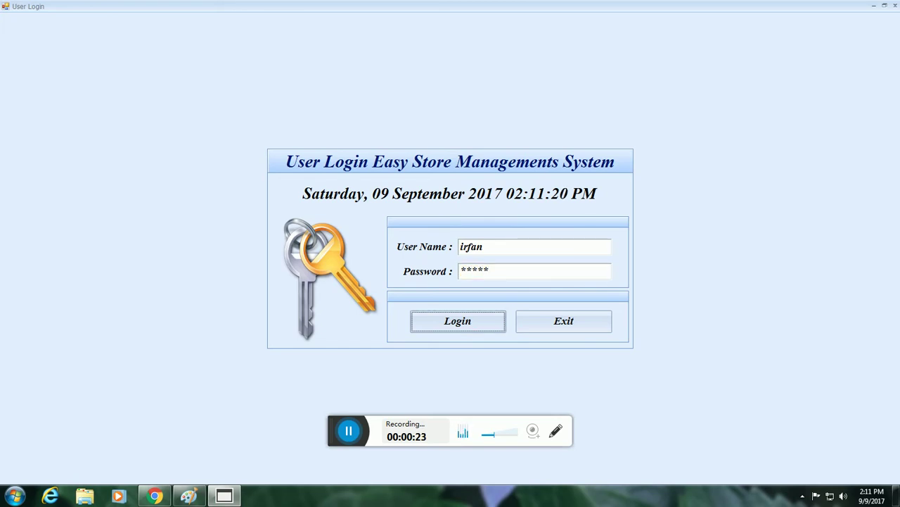
key(Return)
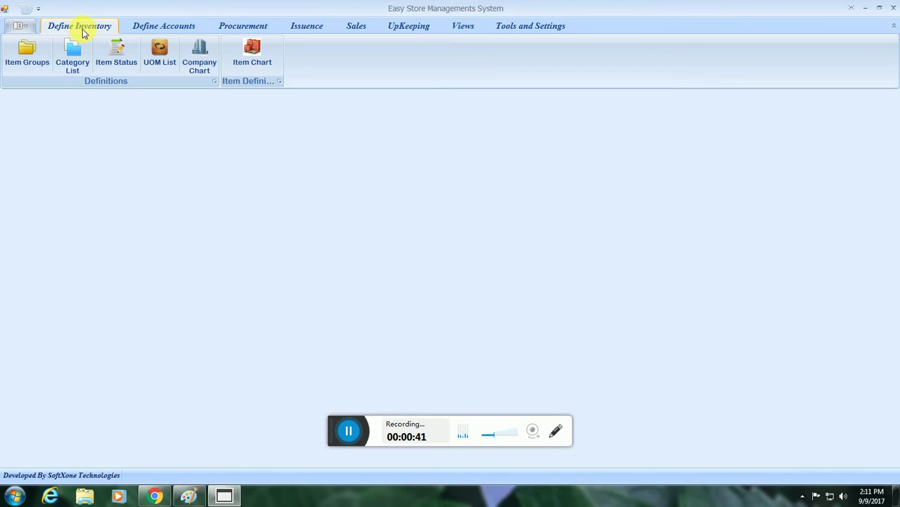
click(166, 26)
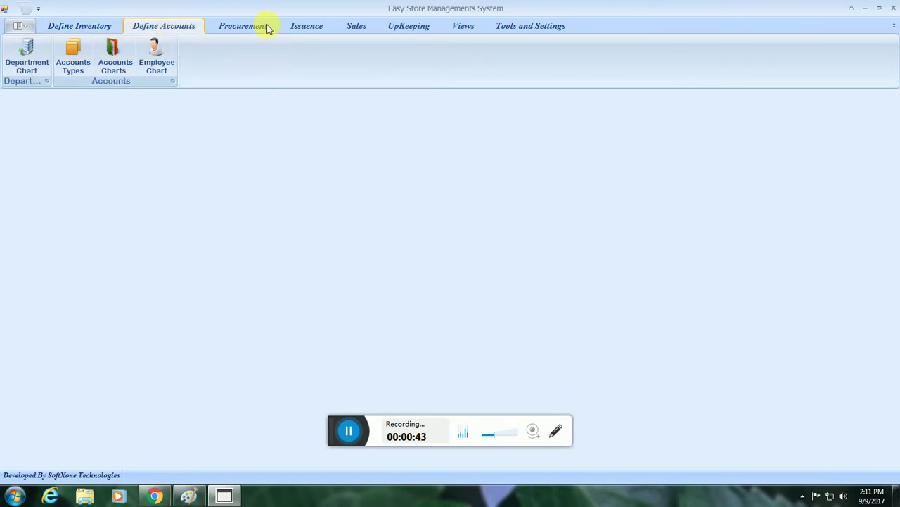
click(241, 27)
click(309, 27)
click(356, 25)
click(78, 28)
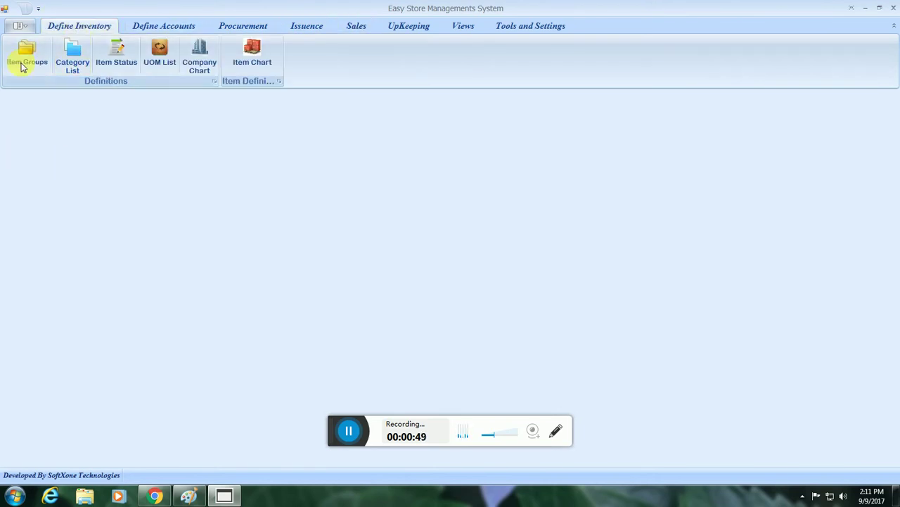
click(23, 64)
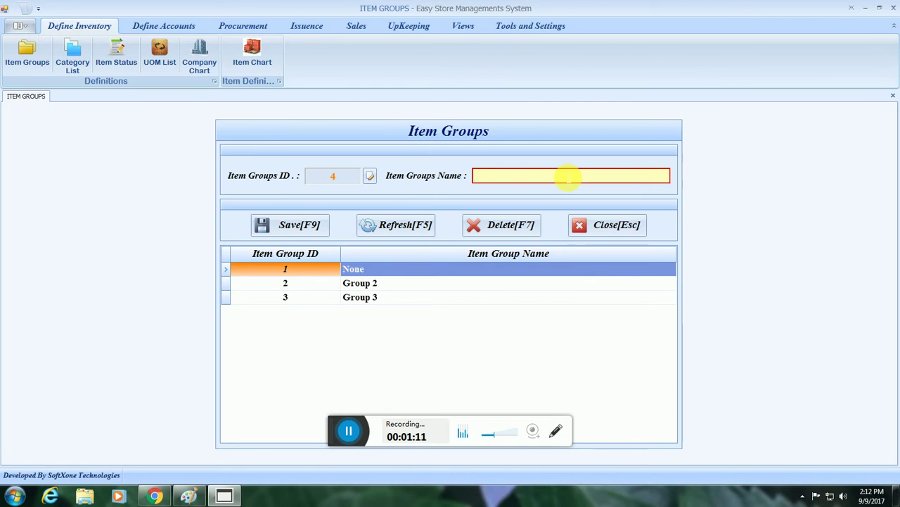
Save item group 4 with the name 'Bearings (General Parts)'.
text(Be)
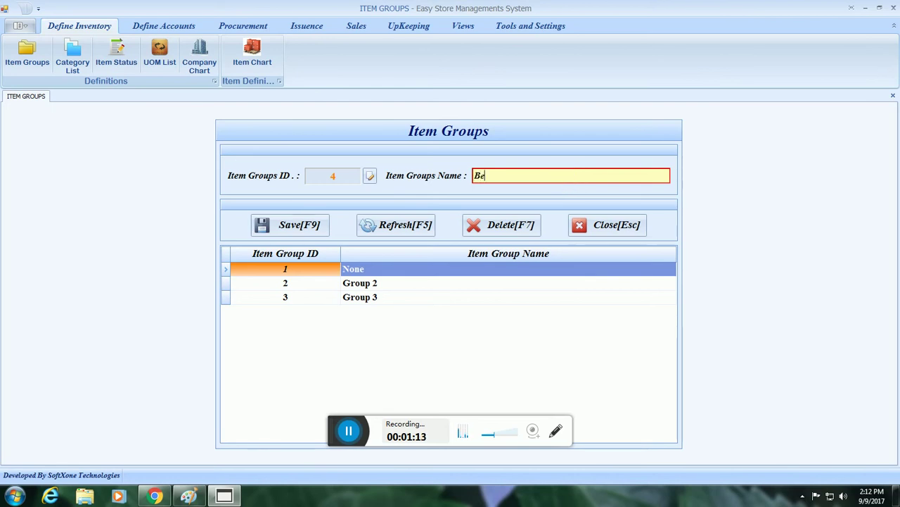
text(arings ()
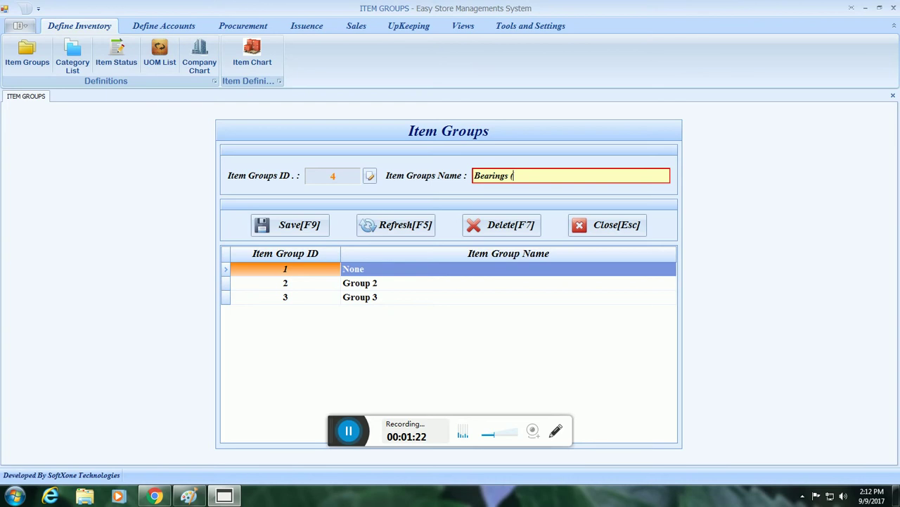
text(General Parts)
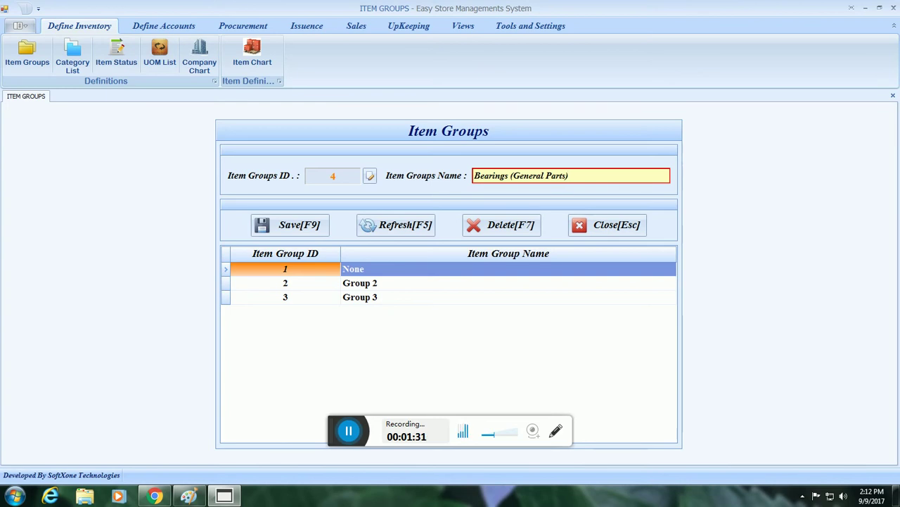
key(F9)
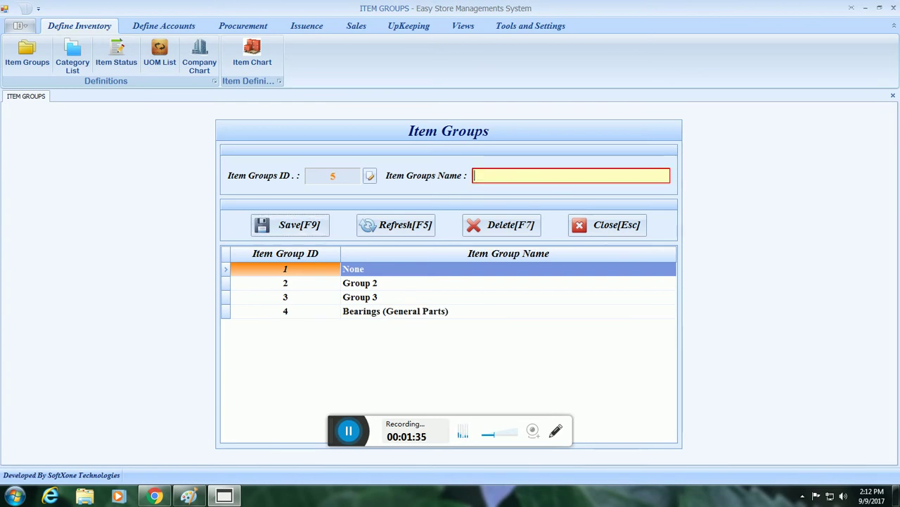
Rename item group 2 from 'Group 2' to 'Belts (General Parts)' and confirm the update.
click(295, 284)
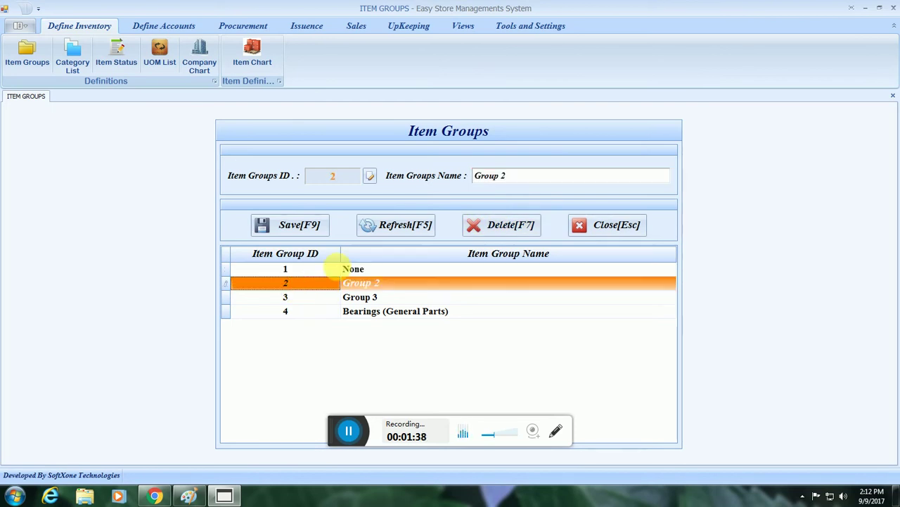
click(527, 179)
drag(505, 180, 458, 181)
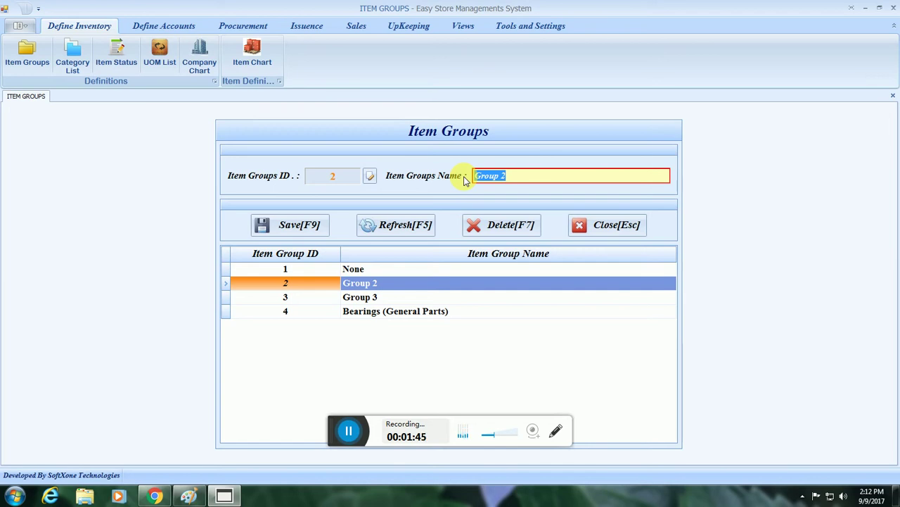
text(Belts)
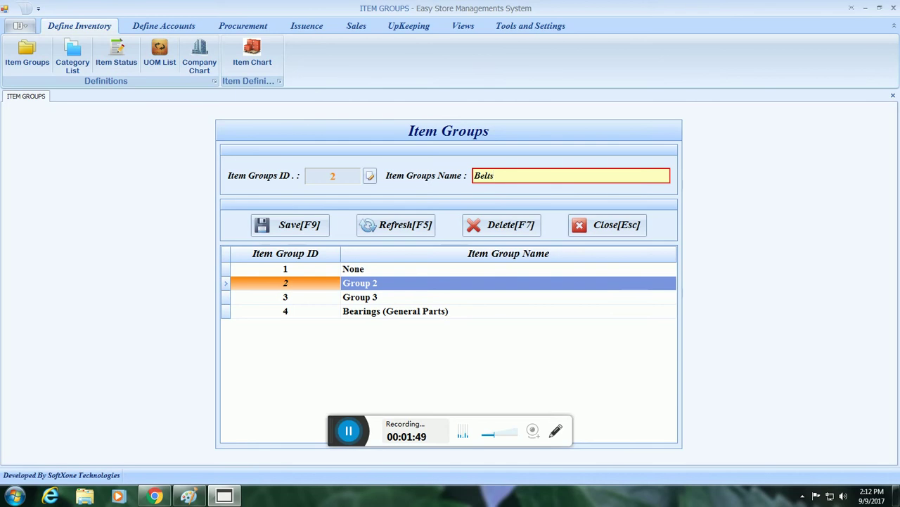
text( (General Parts)
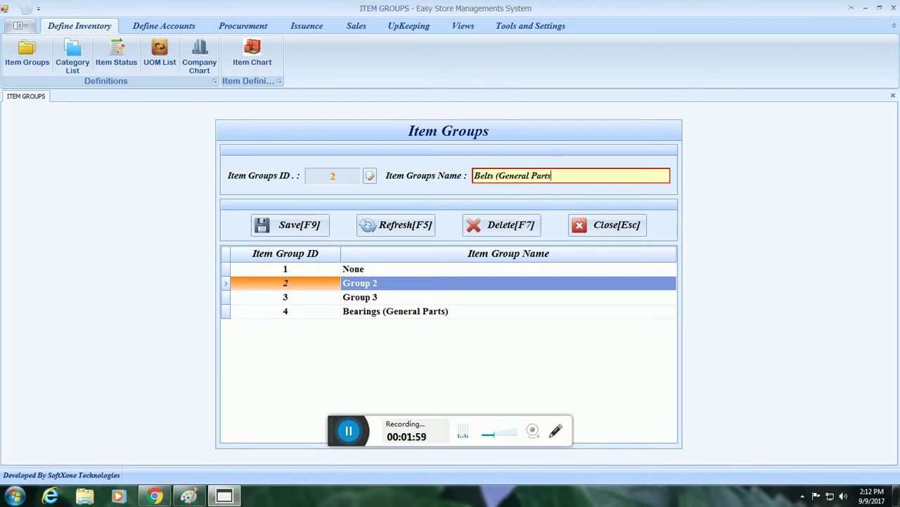
text())
key(F9)
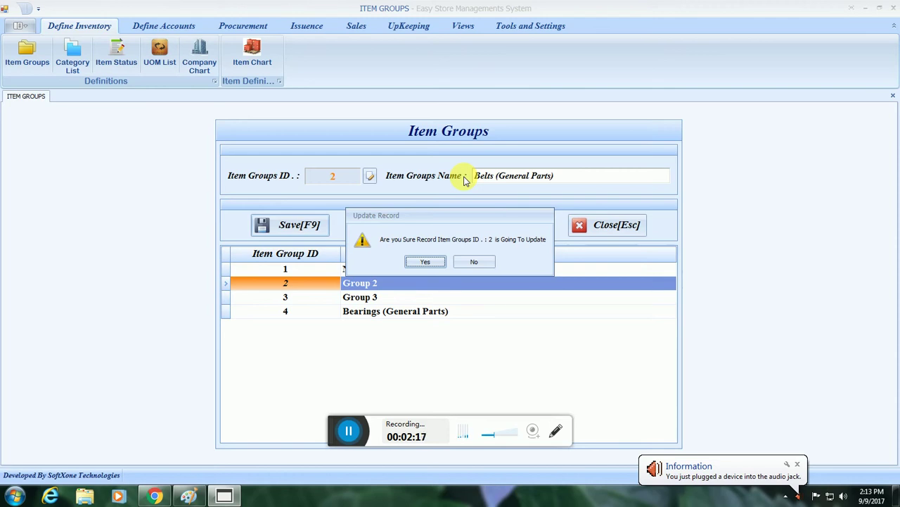
key(Tab)
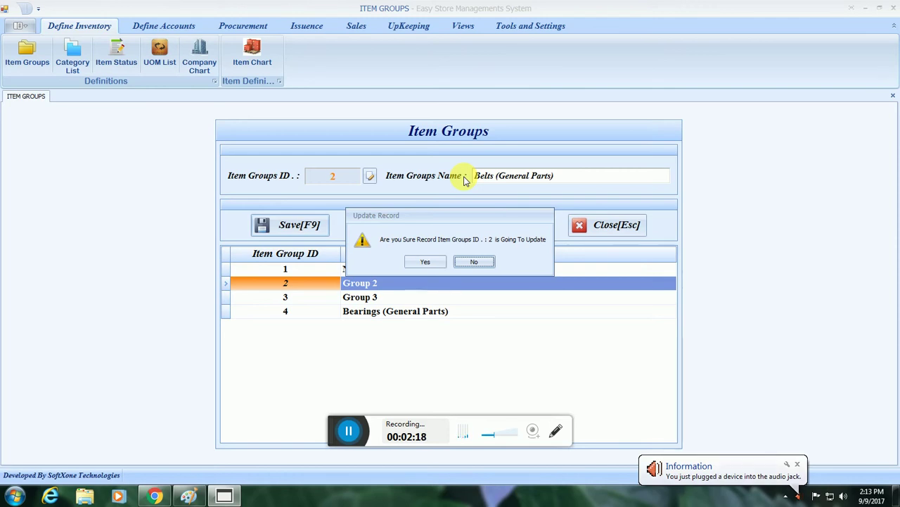
click(425, 264)
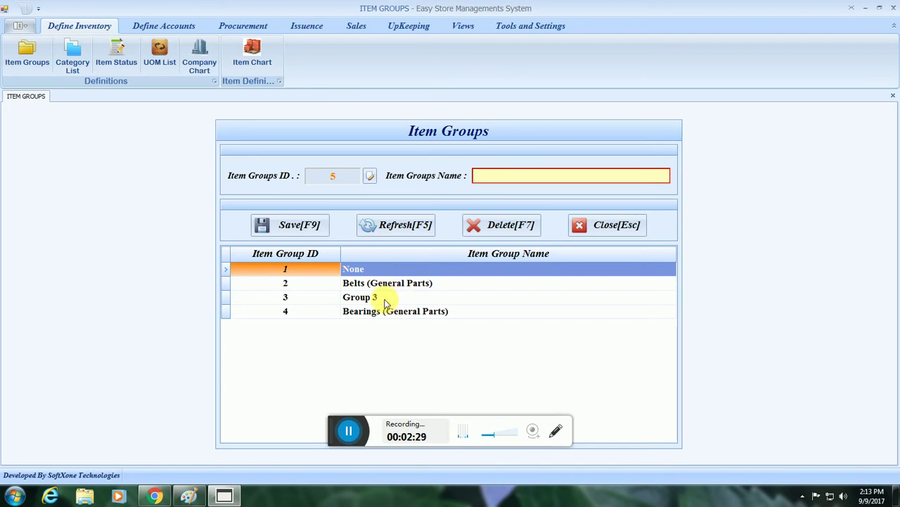
Select Group 3, then close the Item Groups form.
click(384, 301)
click(345, 299)
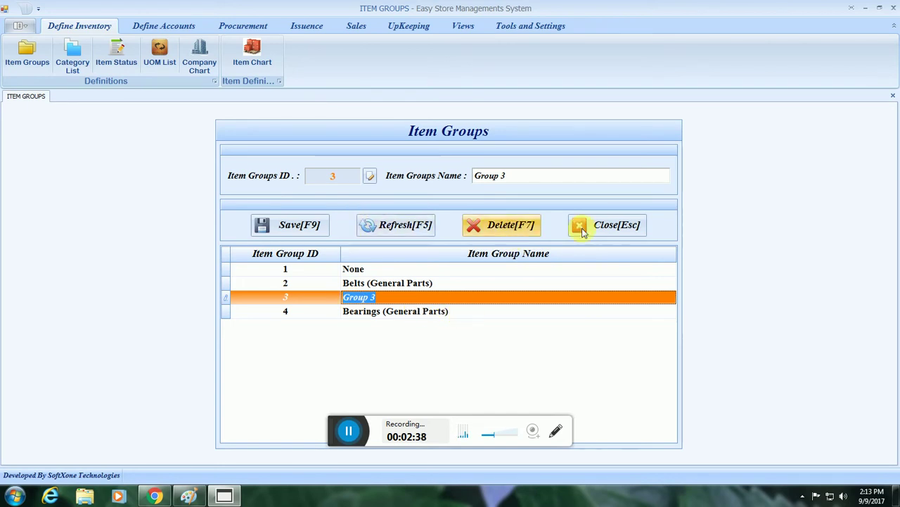
click(614, 225)
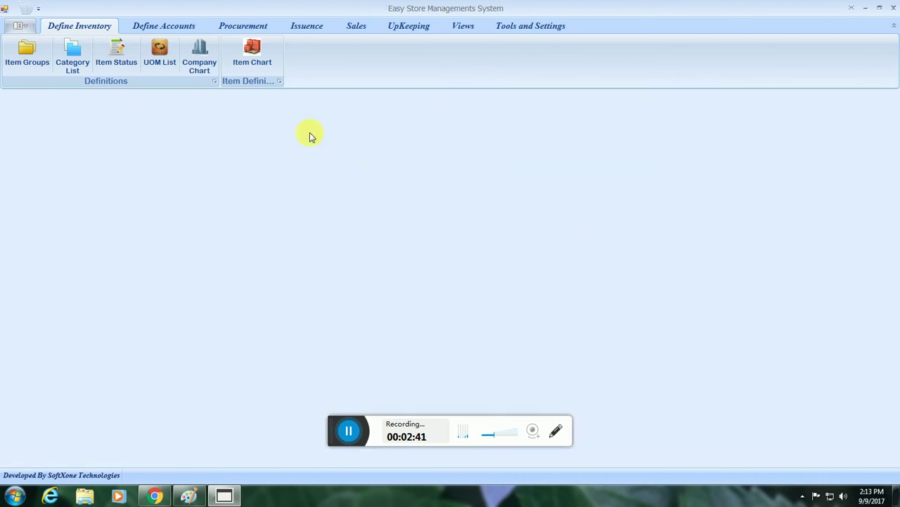
Save category 4 as 'Machinery Parts' in the Item Category List.
click(73, 62)
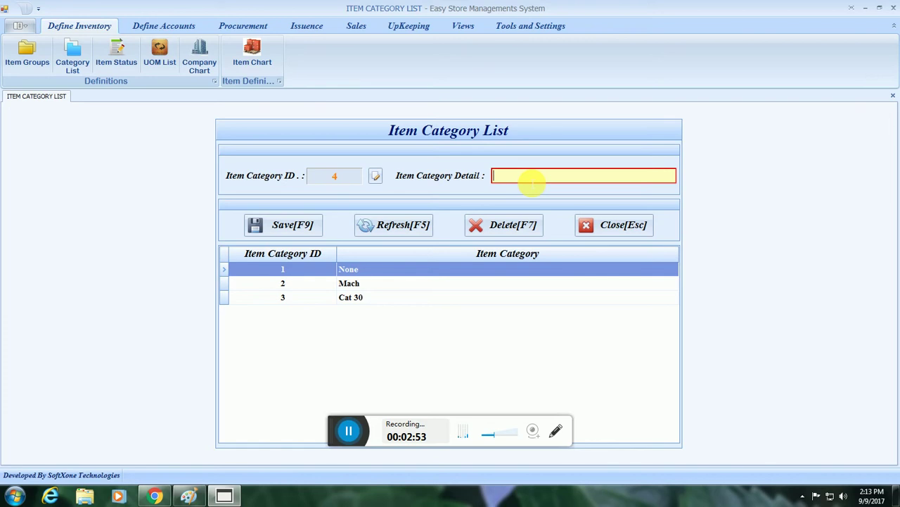
text(Ma)
text(chin)
text(ery)
text( Pa)
text(rts)
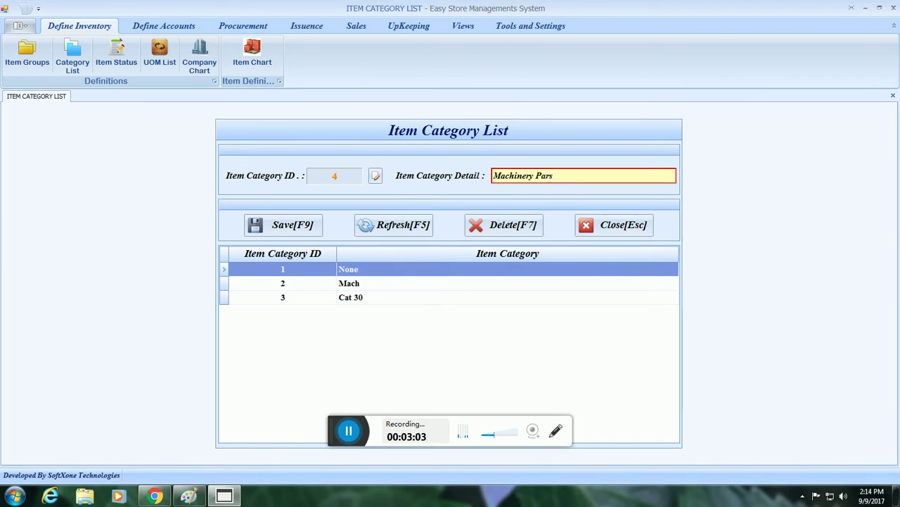
key(BackSpace)
text(ts)
key(F9)
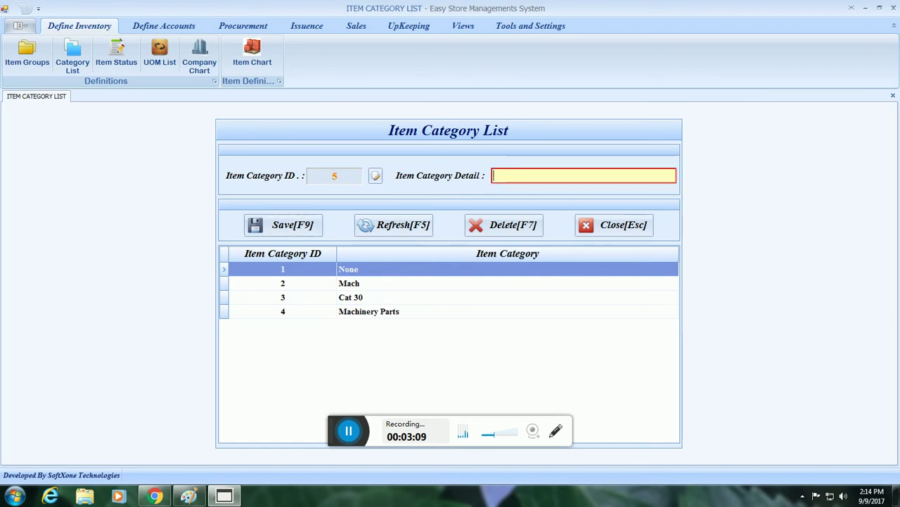
Select category 2 'Mach' and highlight its detail text for replacement.
click(395, 283)
click(338, 282)
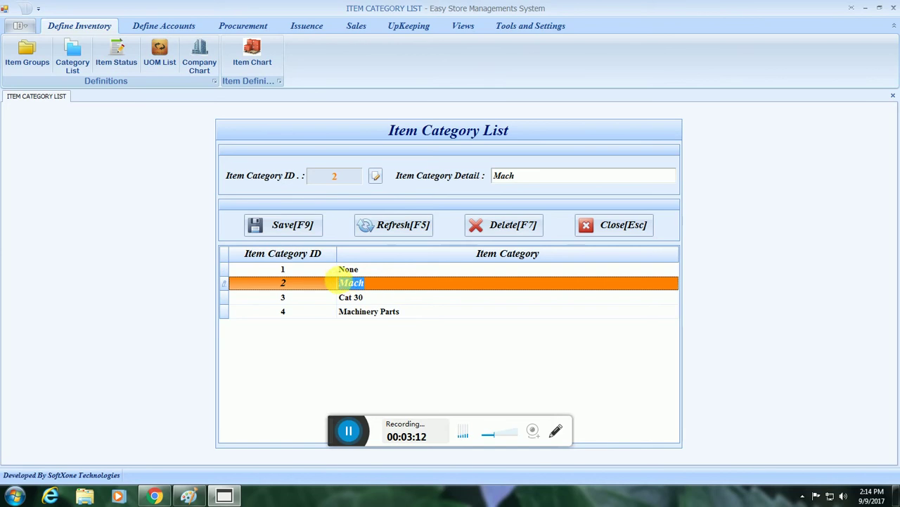
click(368, 297)
click(375, 285)
click(381, 295)
click(381, 285)
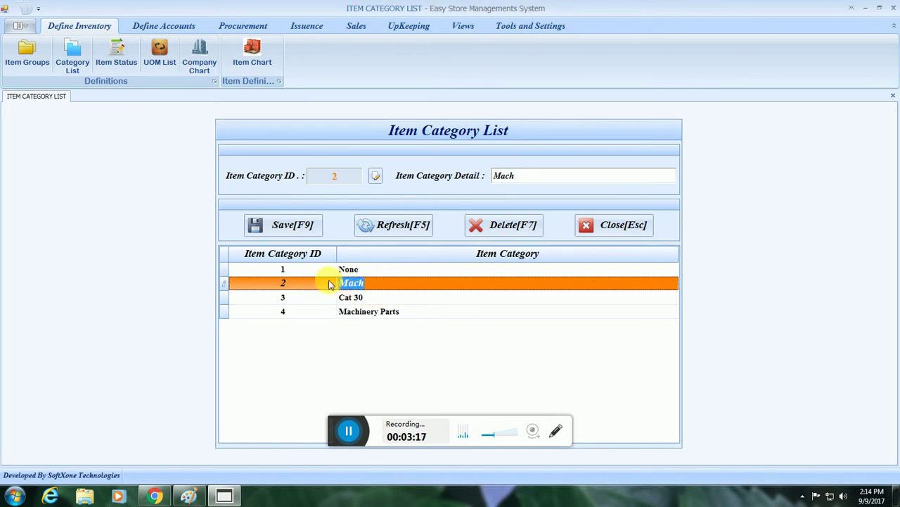
click(528, 176)
double_click(522, 177)
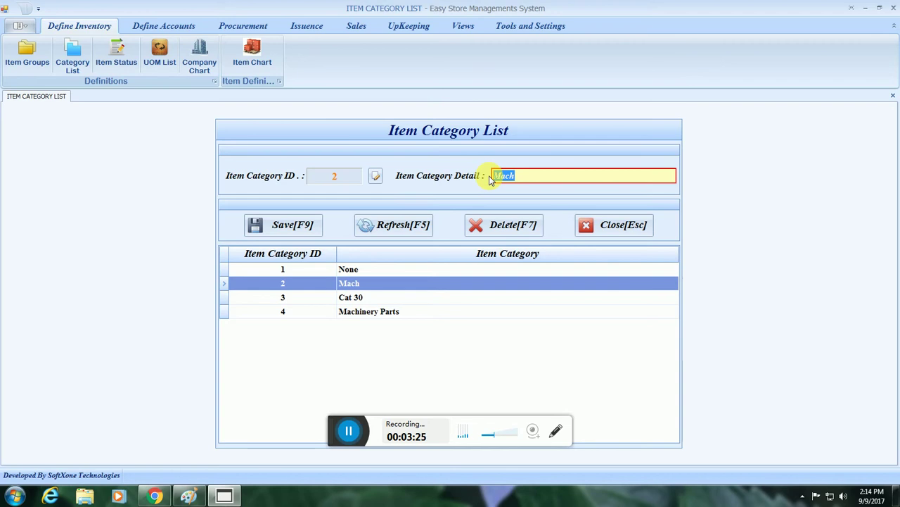
Replace the detail with 'Belts B 72', save, and confirm the record update.
text(B)
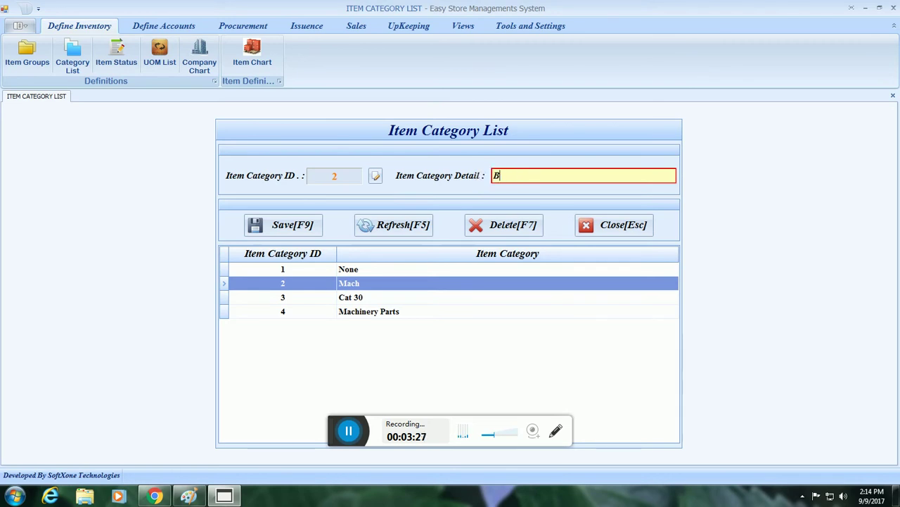
text(elts)
text(Cat)
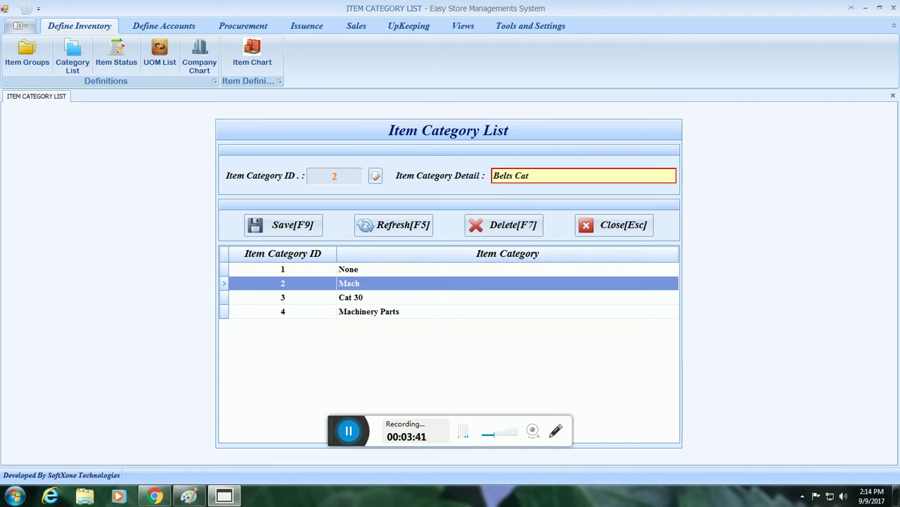
key(BackSpace)
key(BackSpace)
text(B)
key(F9)
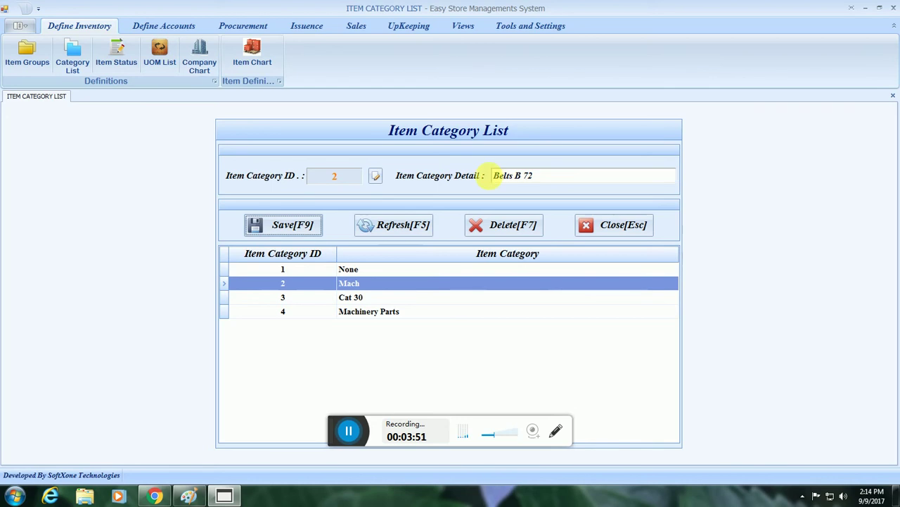
key(Return)
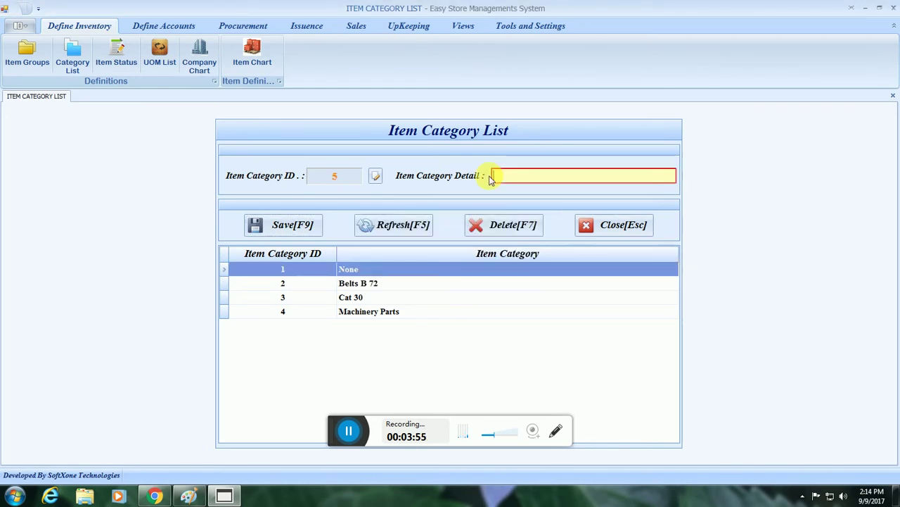
Change category 3 from 'Cat 30' to 'Belts B 76', save, and confirm the update.
click(396, 297)
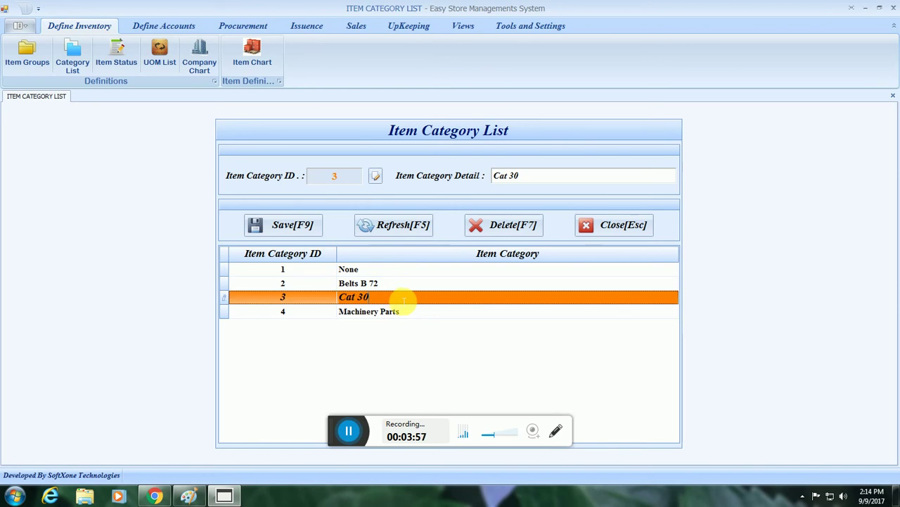
drag(539, 175, 464, 174)
text(Belts )
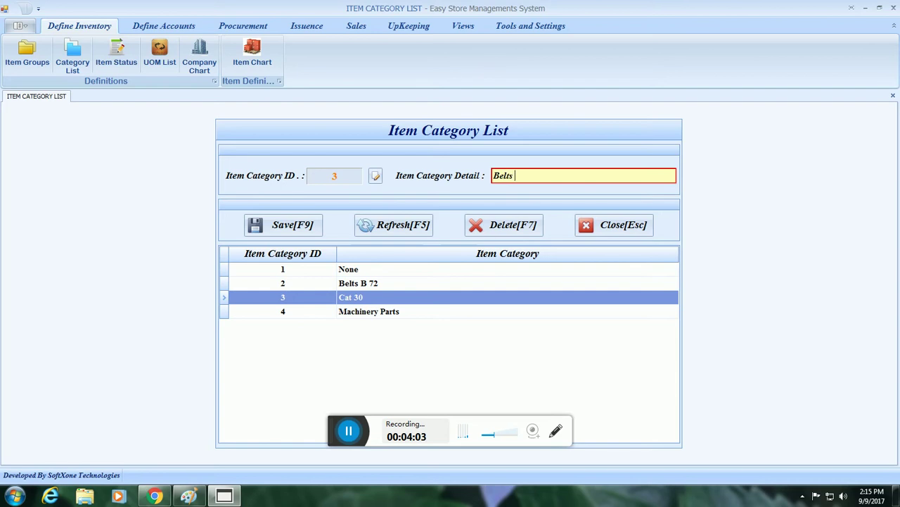
text(B 76)
key(F9)
key(Return)
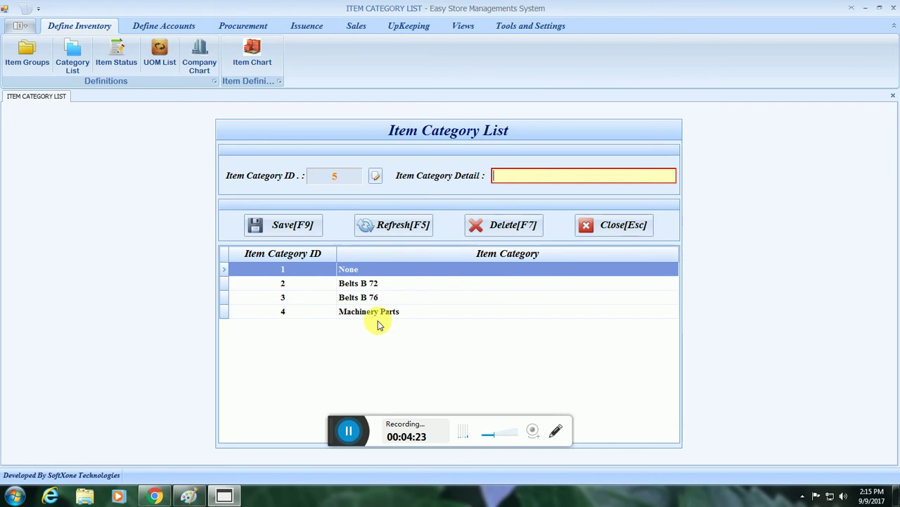
Close the Item Category List and save company 3 'Power' in the Company Chart.
click(619, 229)
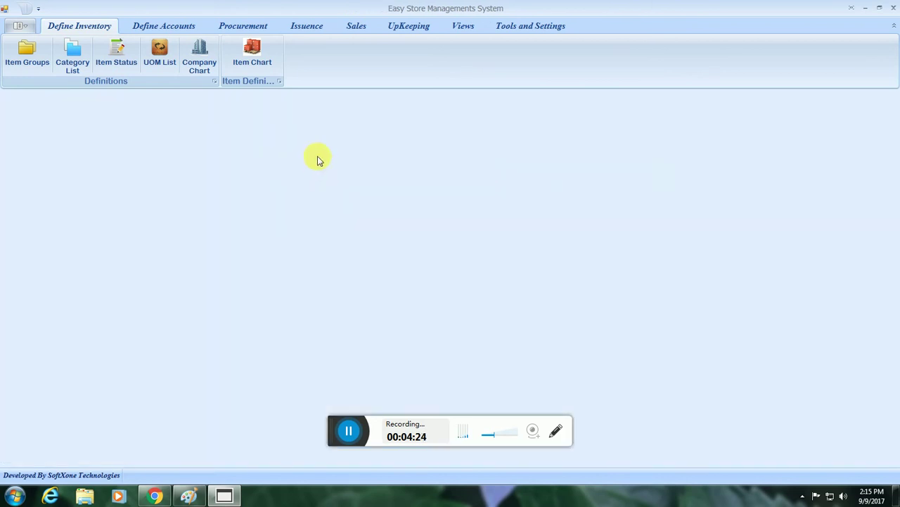
click(203, 56)
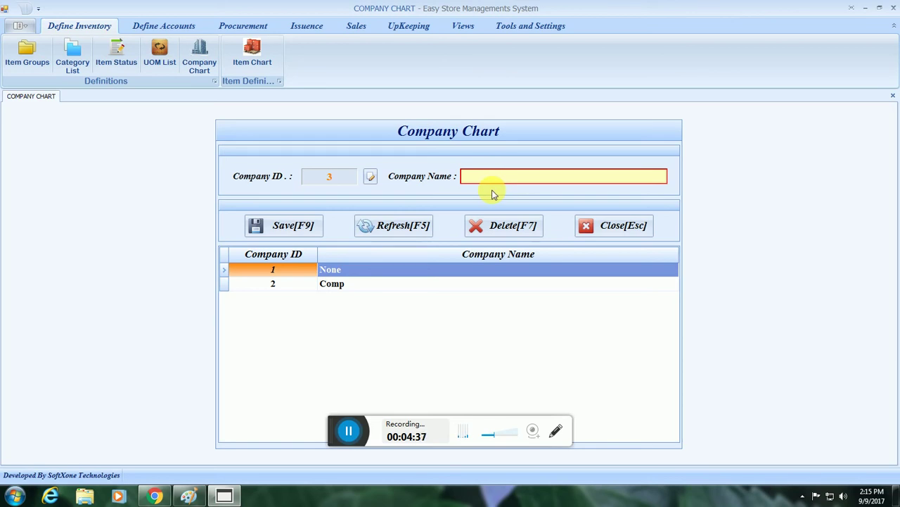
text(Paow)
key(BackSpace)
text(wer)
key(F9)
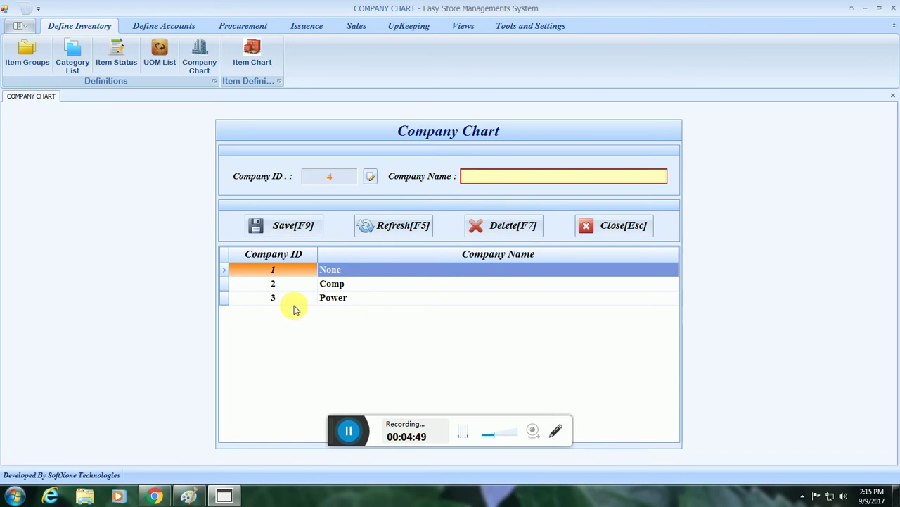
Change company 2's name from 'Comp' to 'NTN', confirm the save, and close the Company Chart.
click(226, 286)
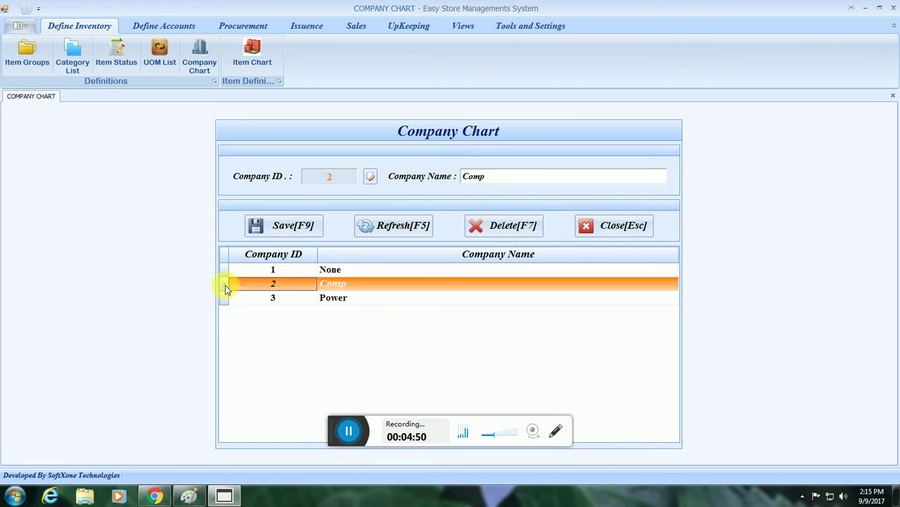
click(527, 178)
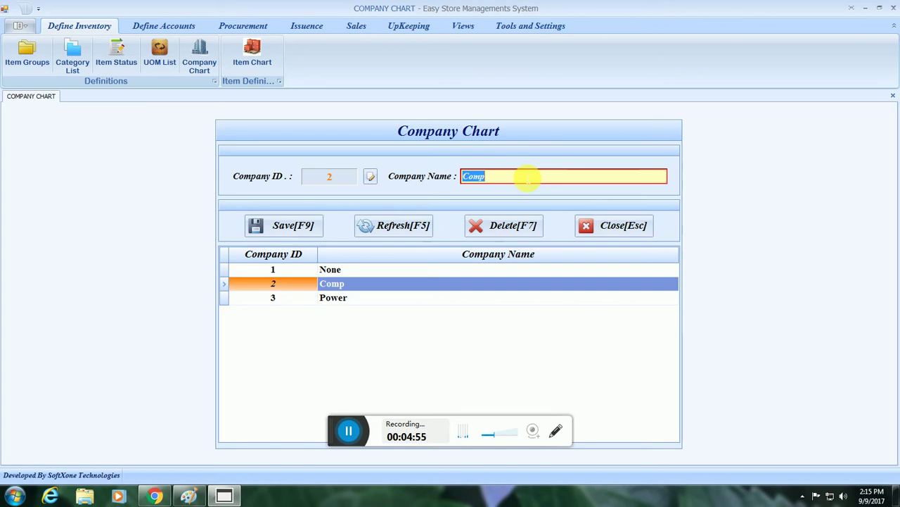
text(NTN)
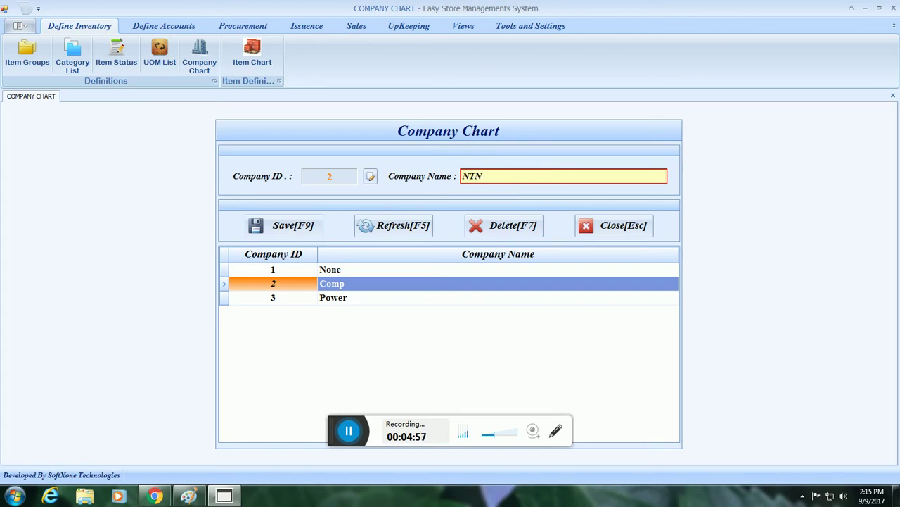
key(Tab)
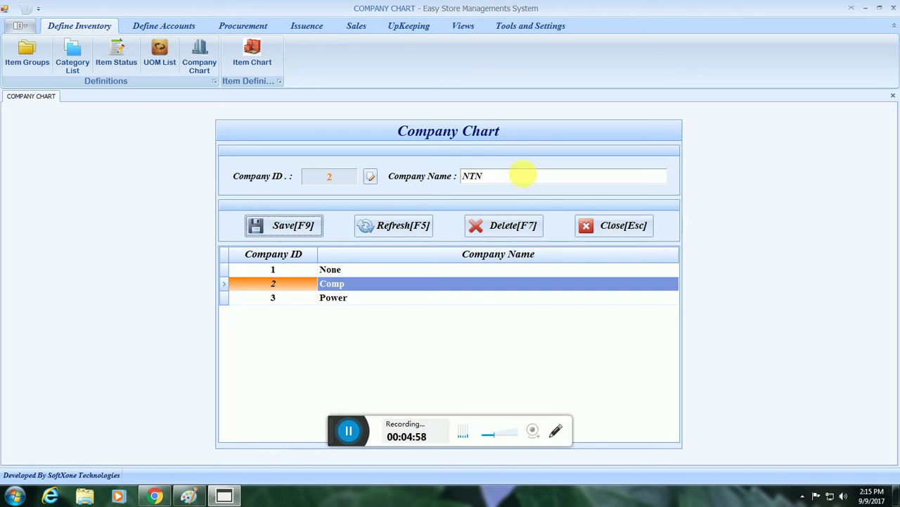
key(Return)
key(Return)
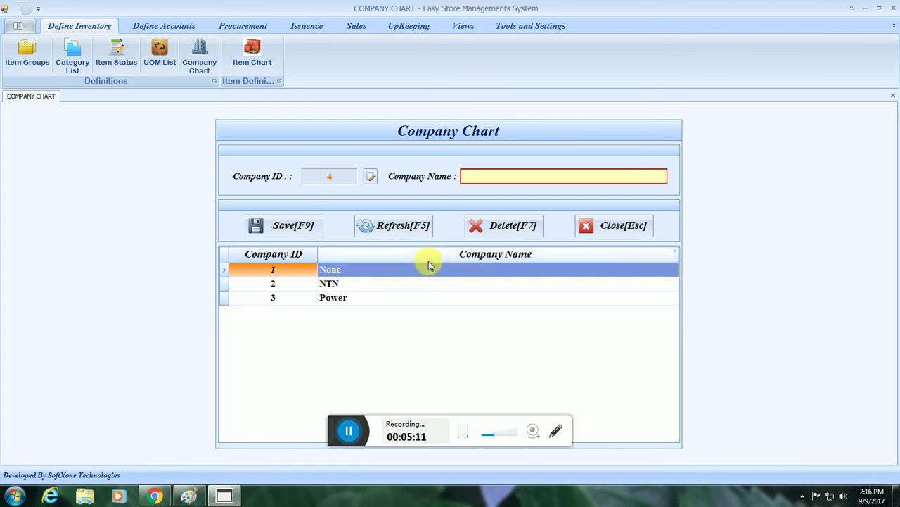
click(612, 226)
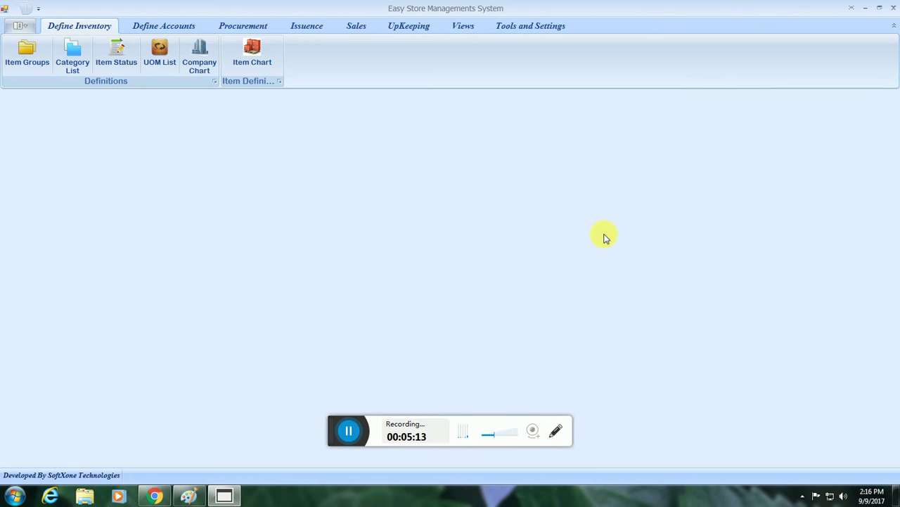
Add the item statuses 'None' and 'New' in the Item Status form.
click(114, 52)
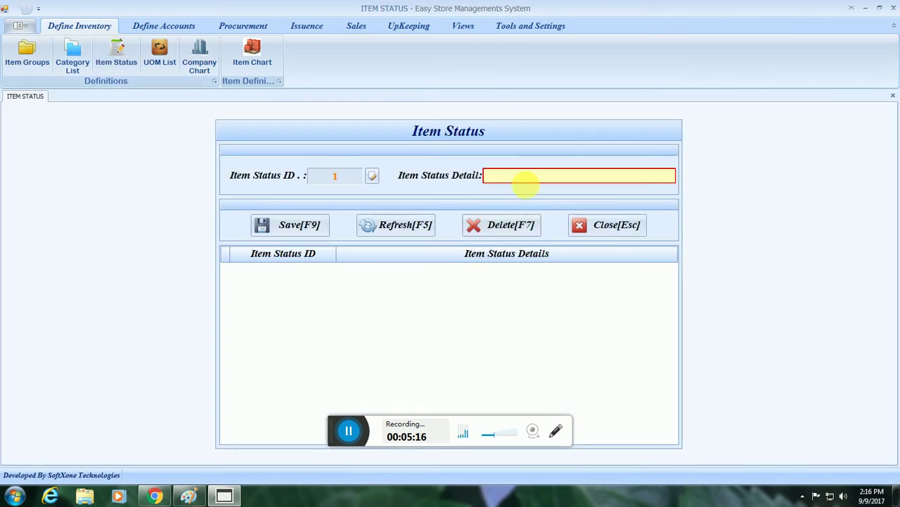
text(None)
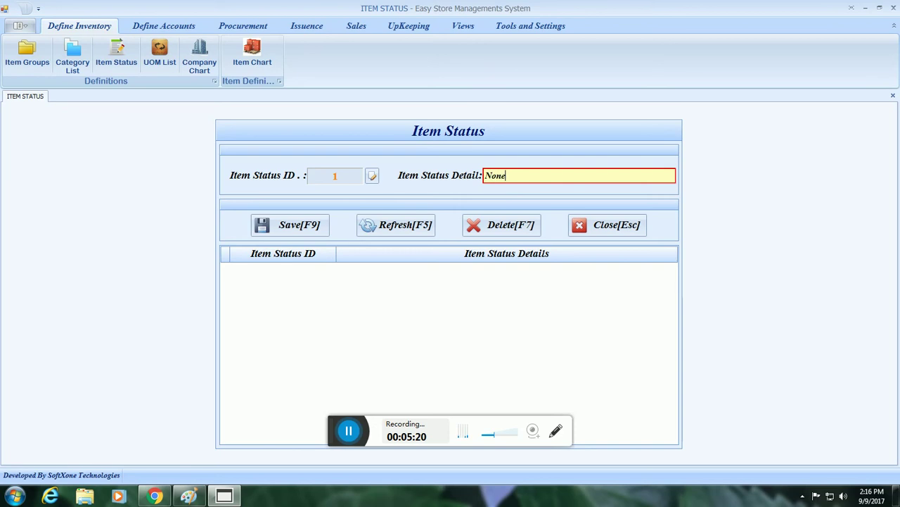
key(Return)
key(F9)
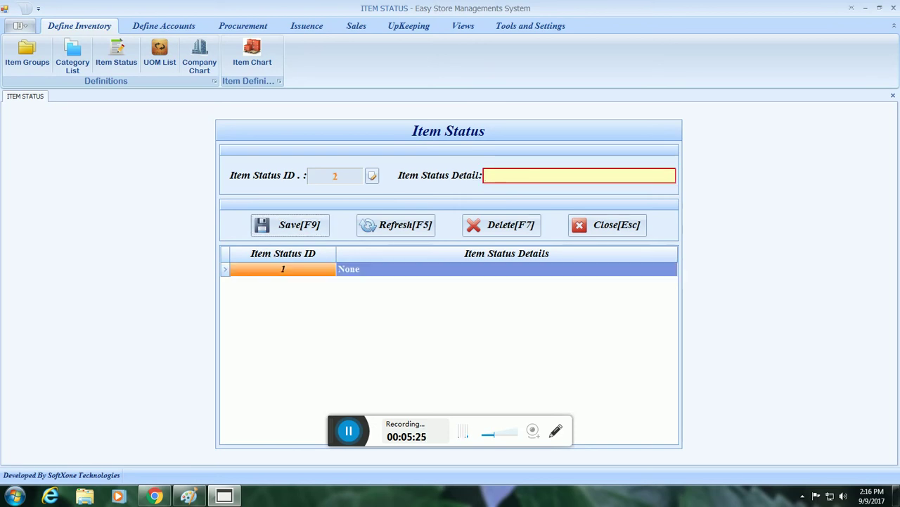
text(New)
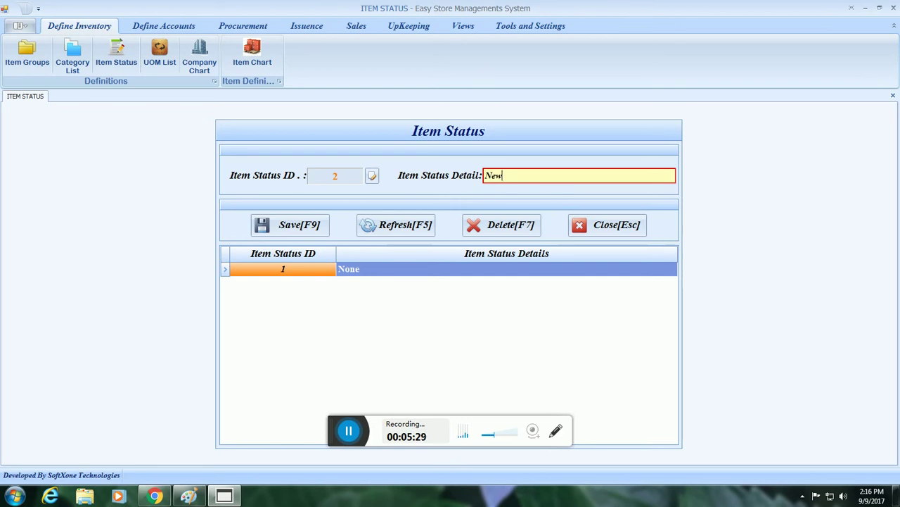
key(F9)
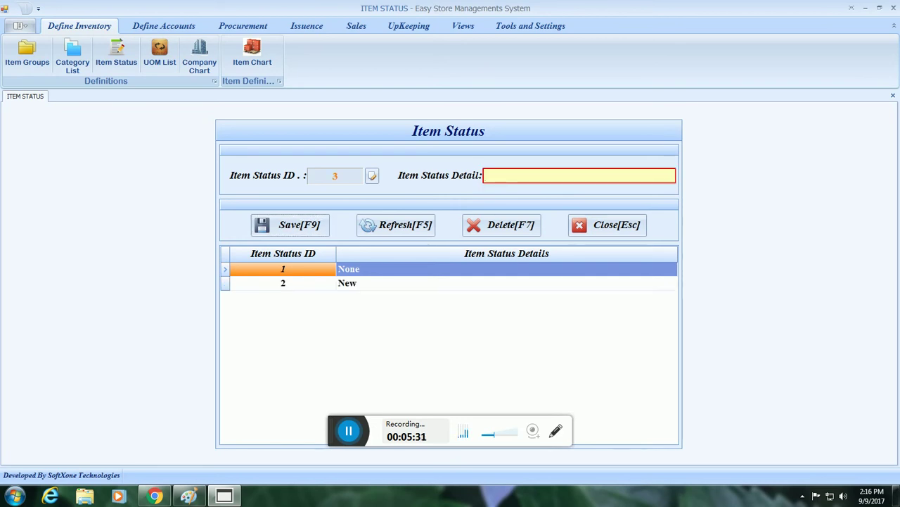
Add the statuses 'Used' and 'Bunrn', then close the Item Status form.
text(Us)
key(BackSpace)
text(sed)
key(Tab)
key(Return)
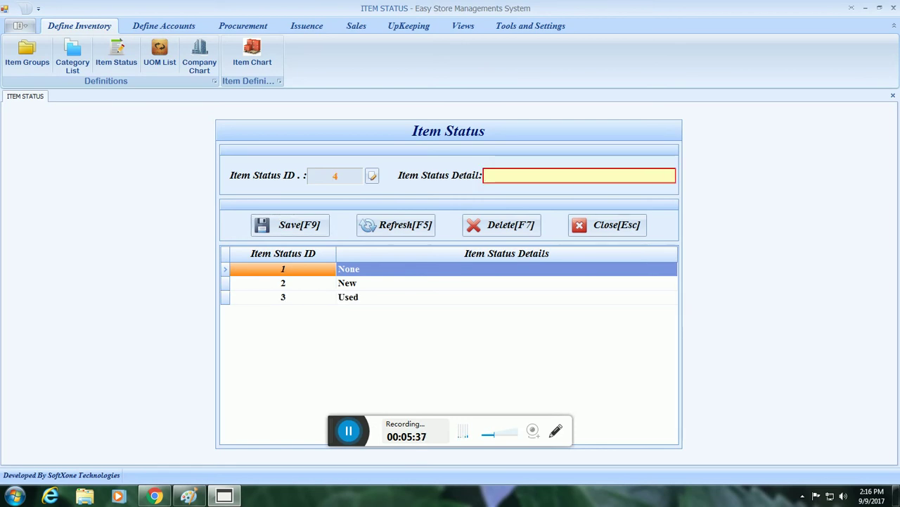
text(Bunrn)
key(Return)
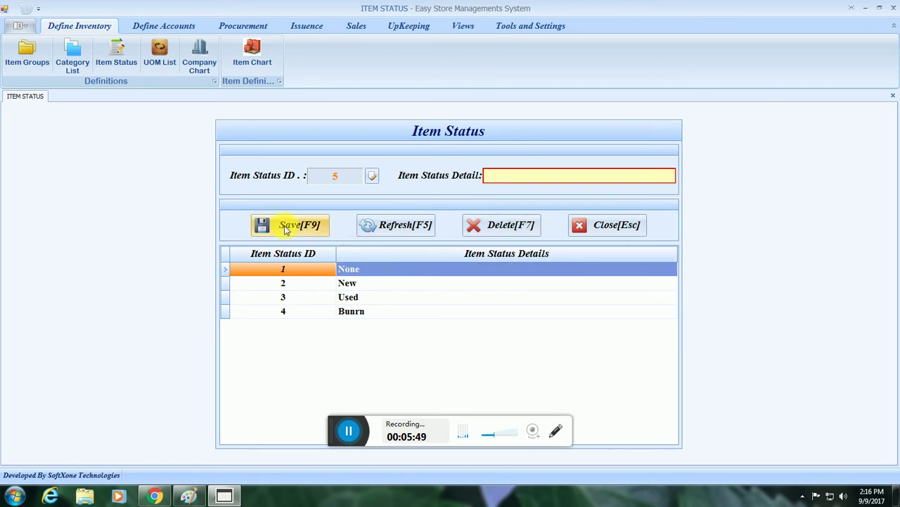
click(619, 225)
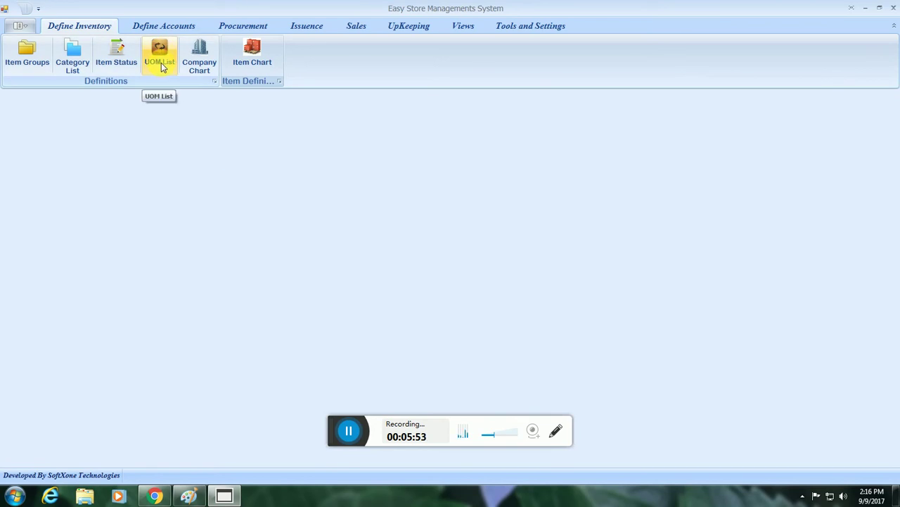
Add the unit KG (Kilo Gram) to the UOM Detail List.
click(161, 61)
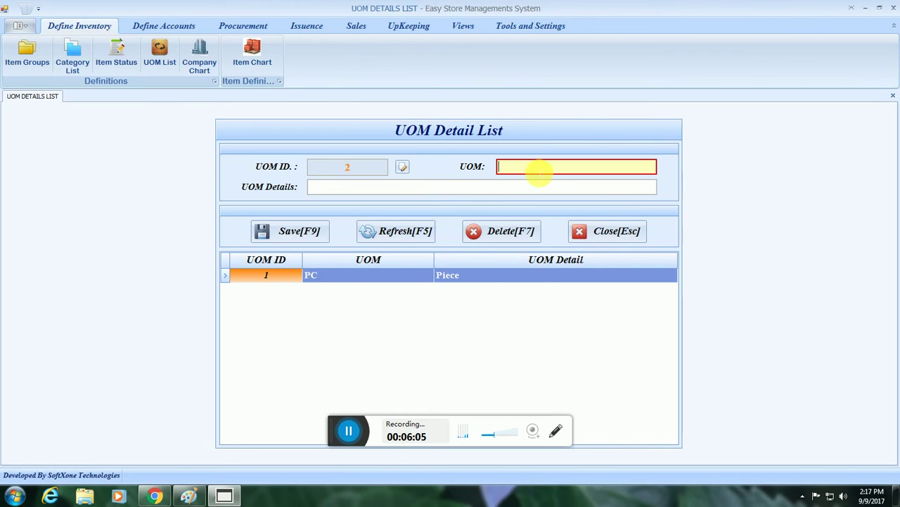
text(KG)
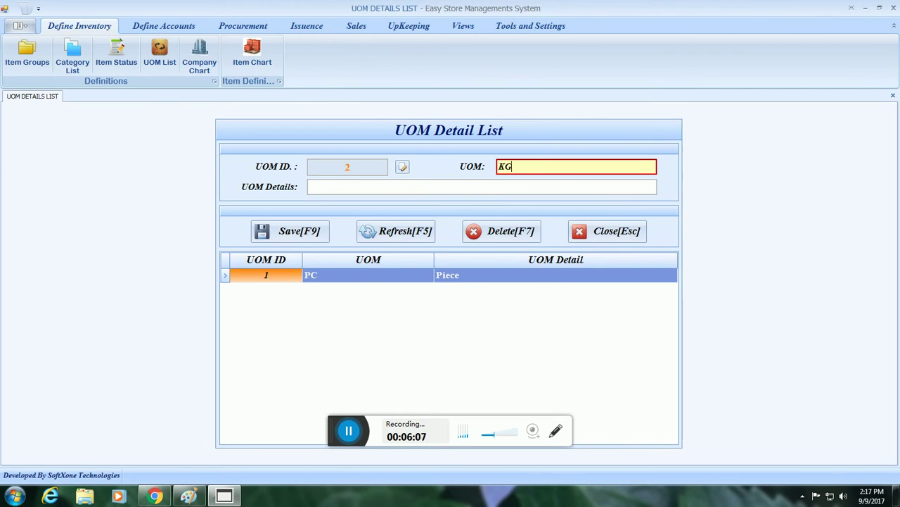
click(481, 187)
text(K)
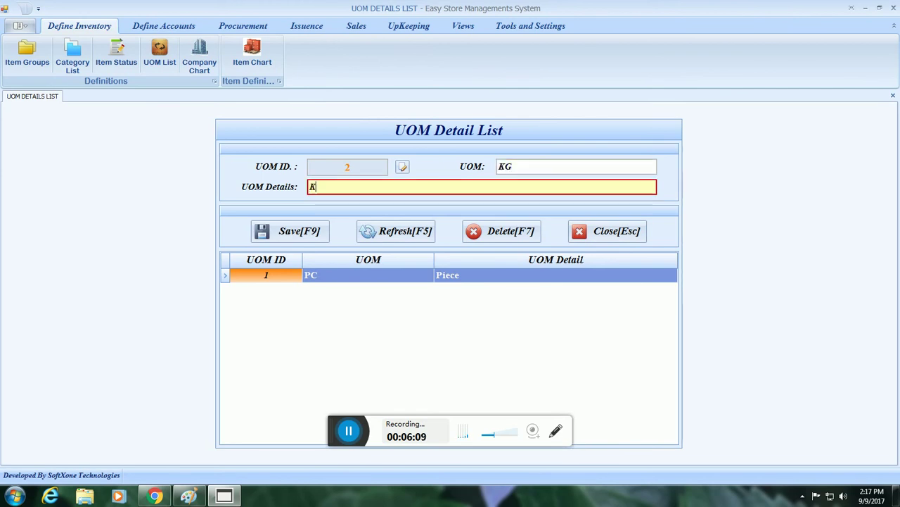
text(ilo )
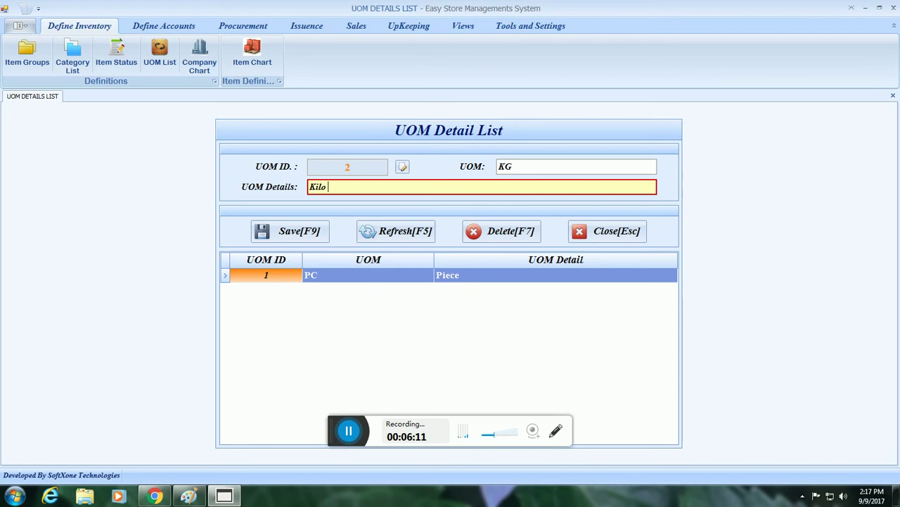
text(Gram)
key(F9)
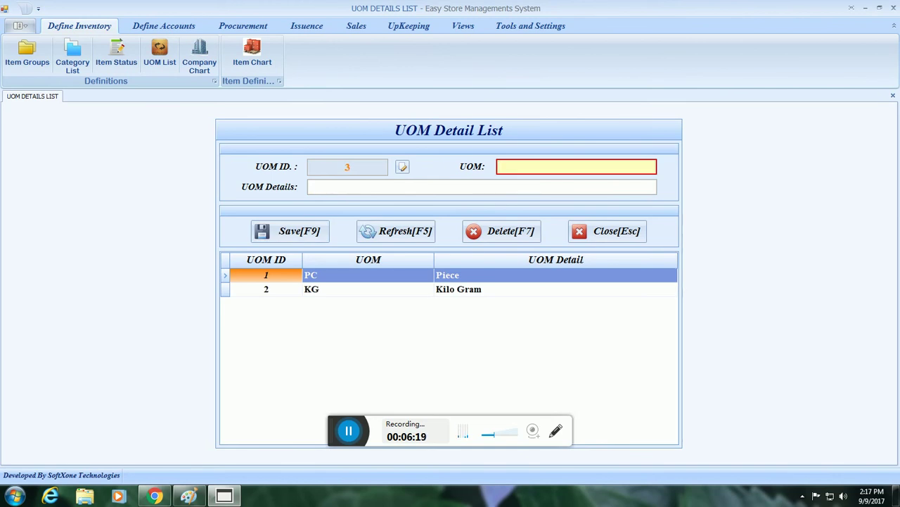
Add units ML (Mili Liter) and Ft (Feet), then close the UOM list.
text(ML)
click(309, 186)
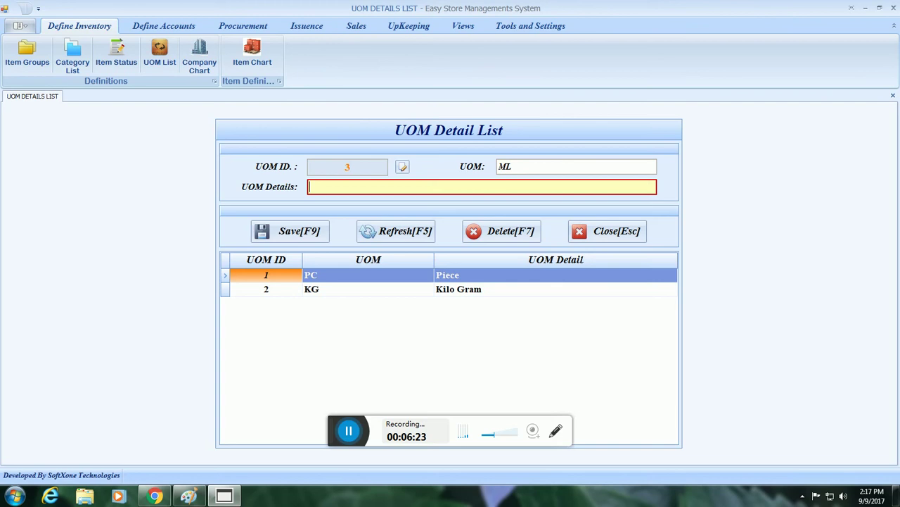
text(Mili Liter)
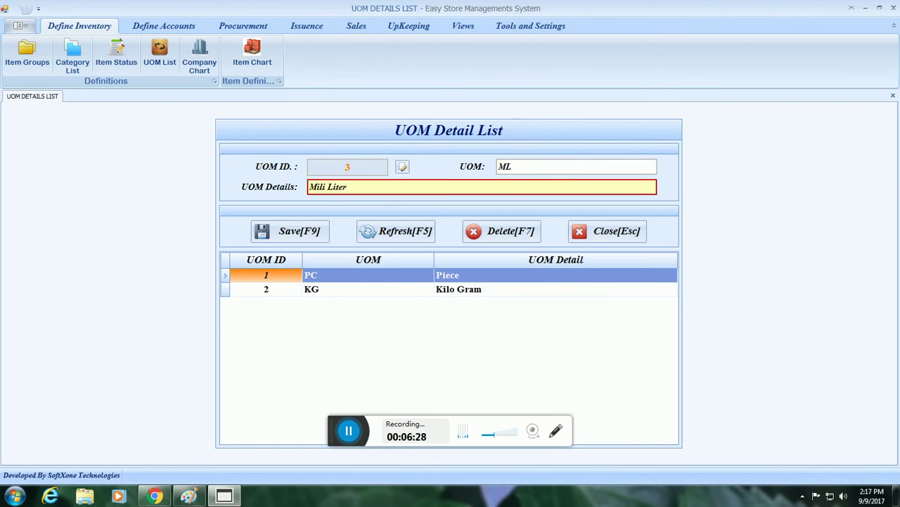
key(F9)
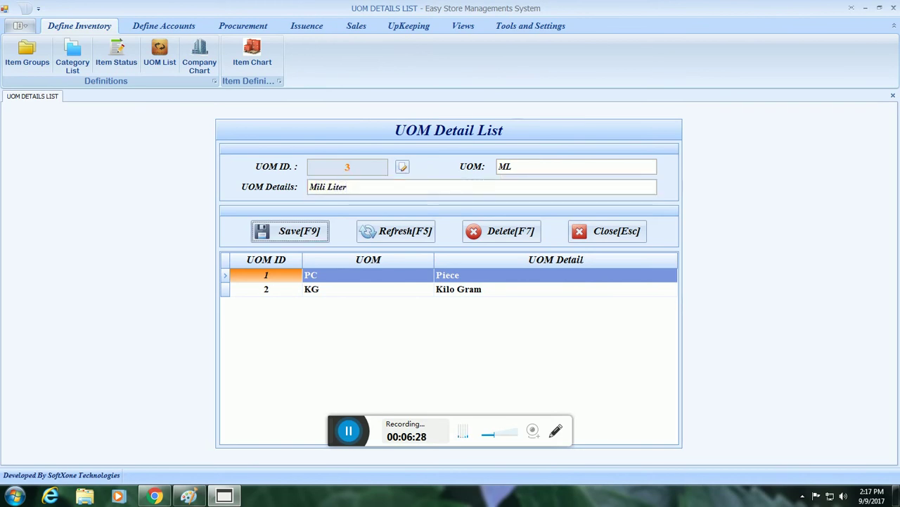
text(Ft)
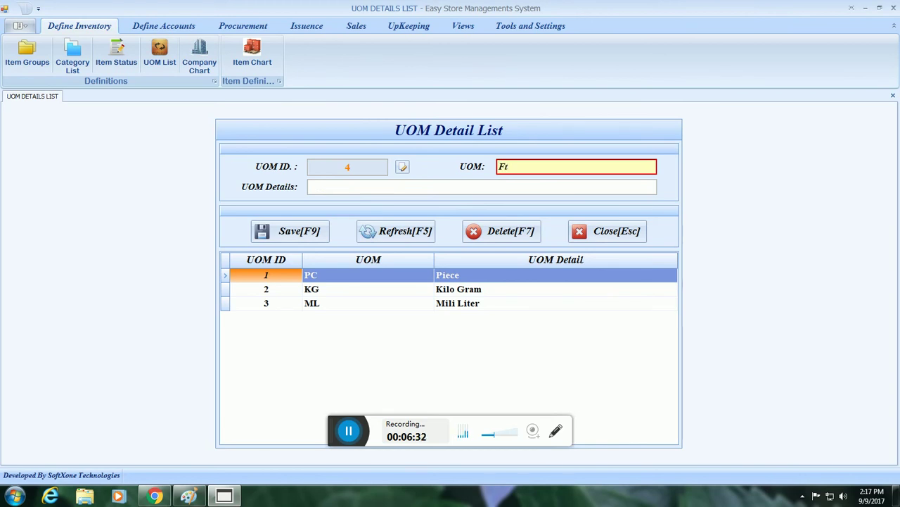
key(Return)
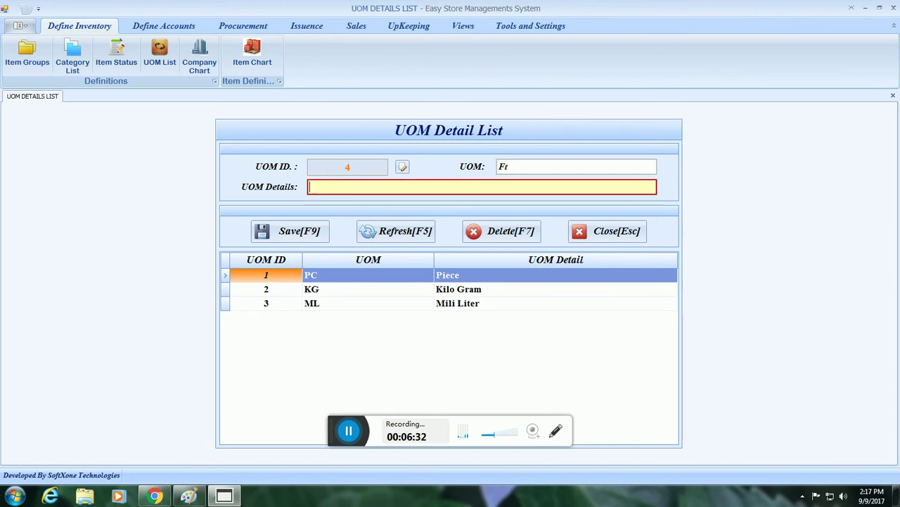
text(Feet)
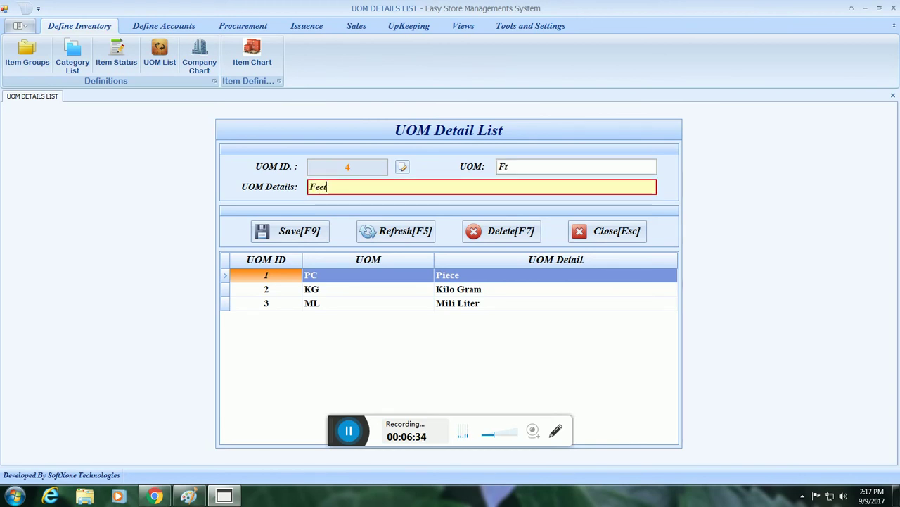
key(F9)
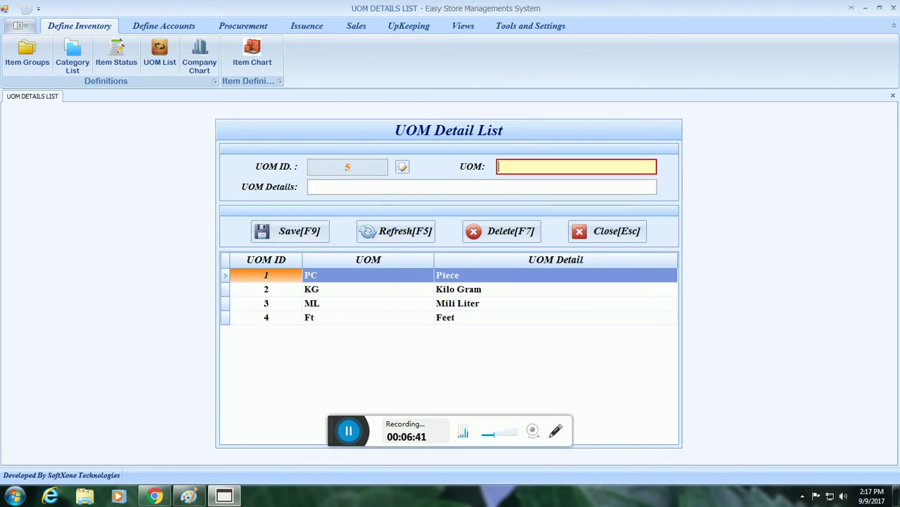
click(595, 231)
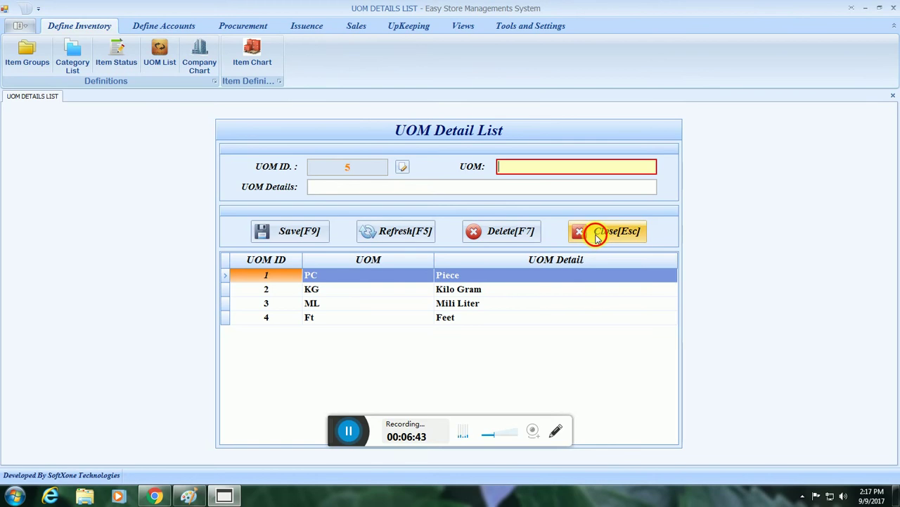
In the Item Chart, delete item 224 (test 4) and confirm the deletion.
click(244, 63)
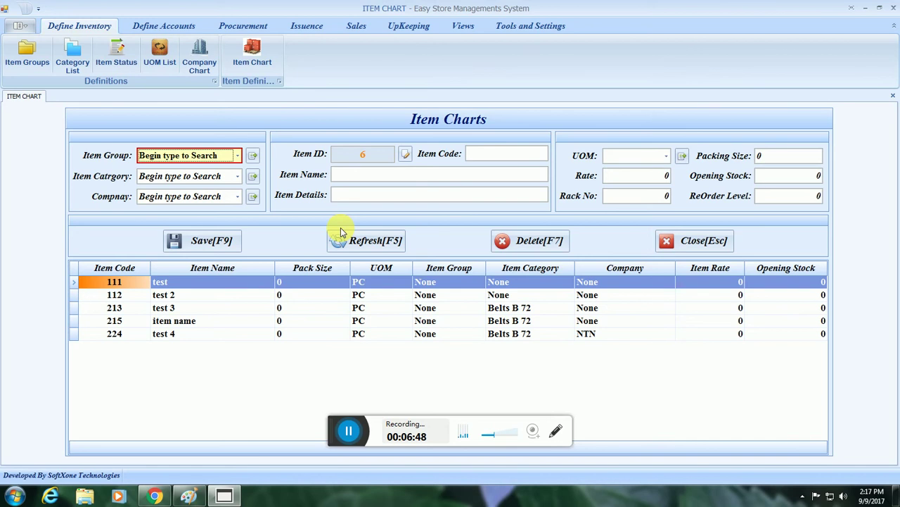
click(76, 333)
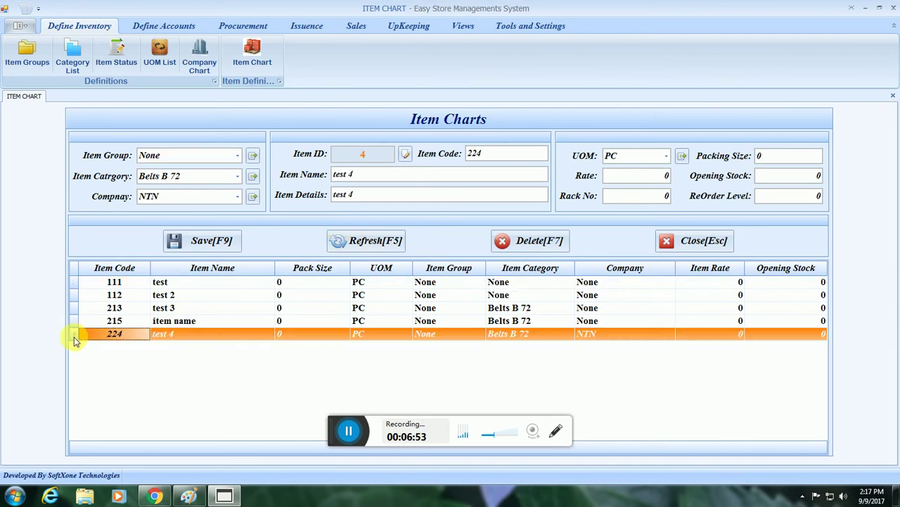
click(501, 240)
click(425, 261)
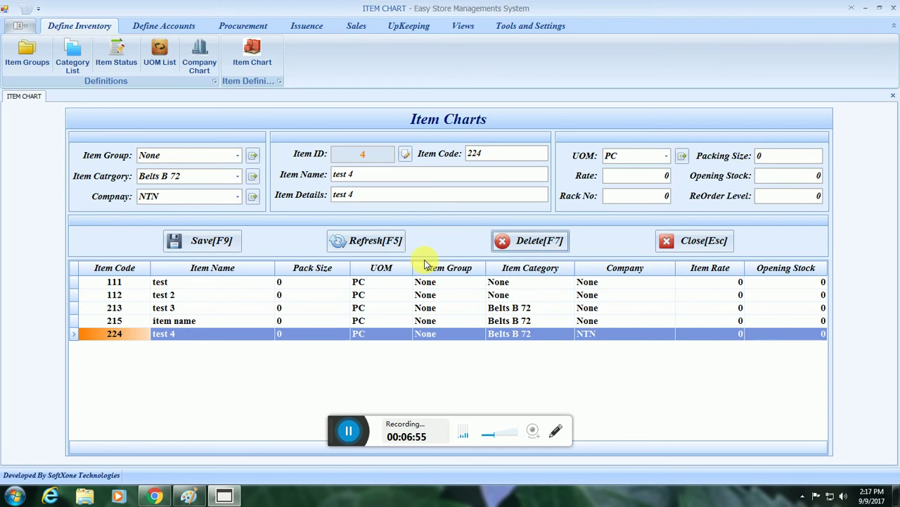
click(455, 258)
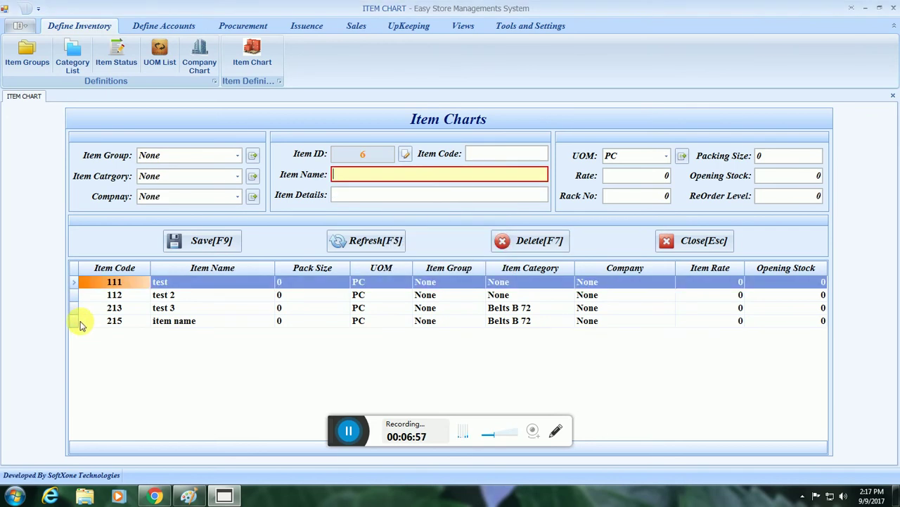
Delete item 215 with confirmation, then close the Item Chart.
click(78, 321)
click(529, 255)
click(423, 262)
click(449, 263)
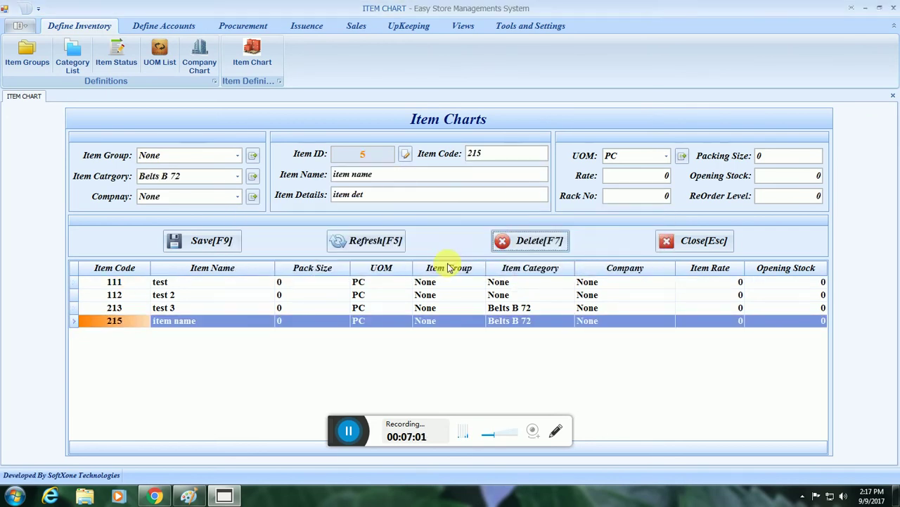
key(Escape)
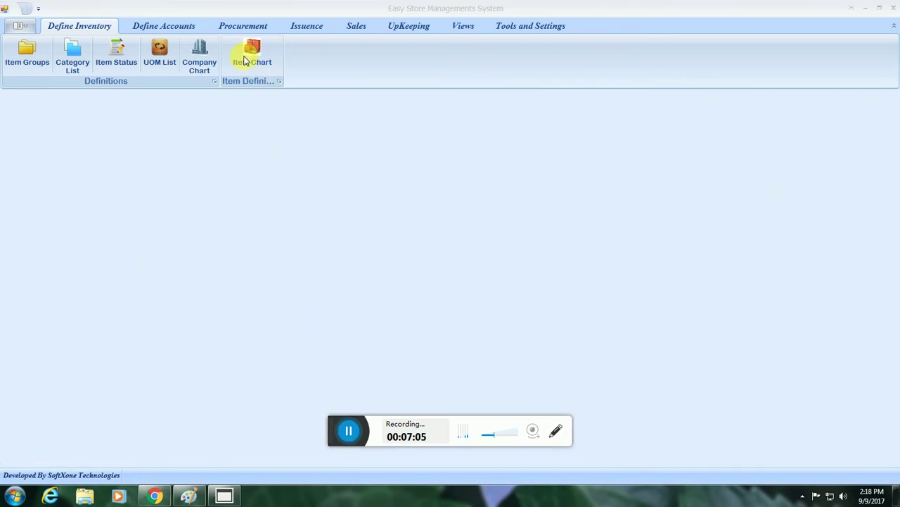
Reopen the Item Chart and set the item group to None.
click(251, 56)
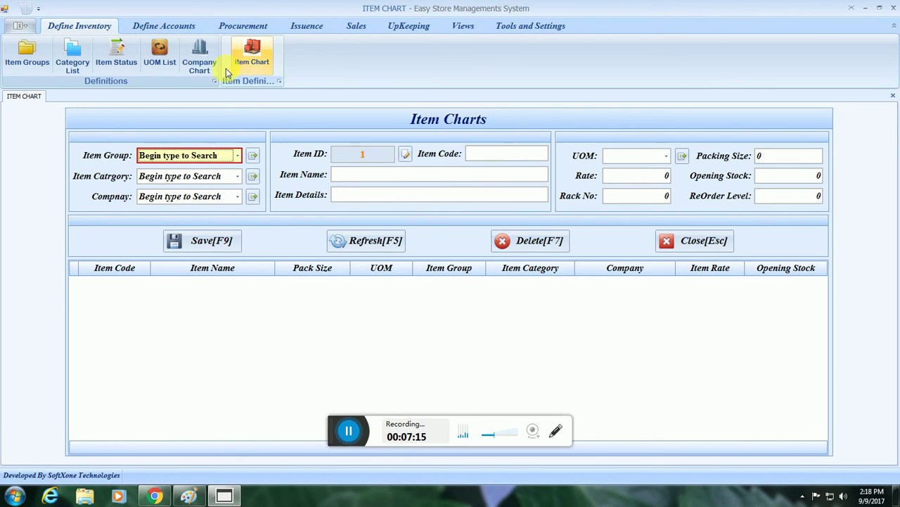
click(221, 159)
click(228, 157)
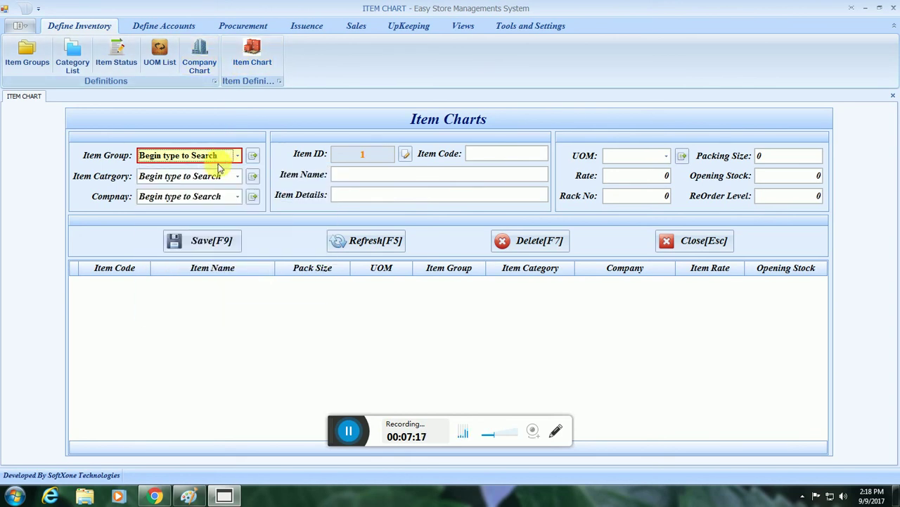
text(Group 3)
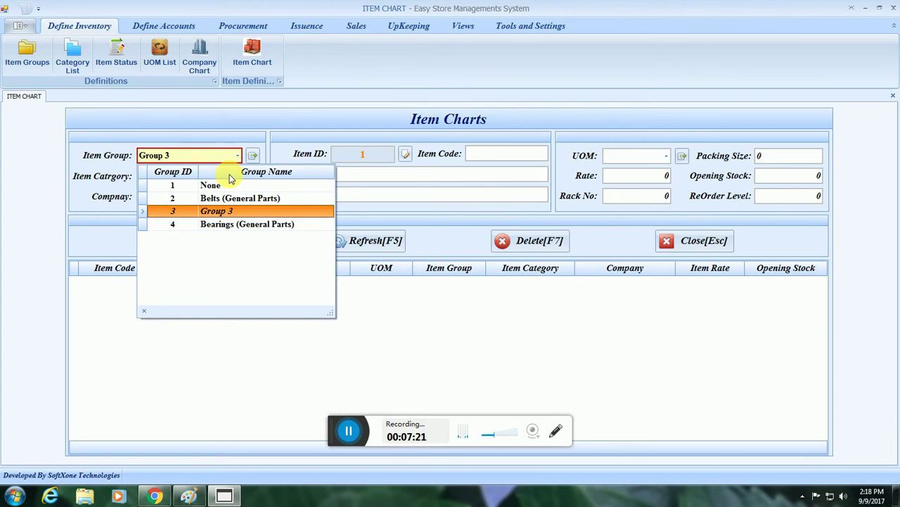
click(224, 185)
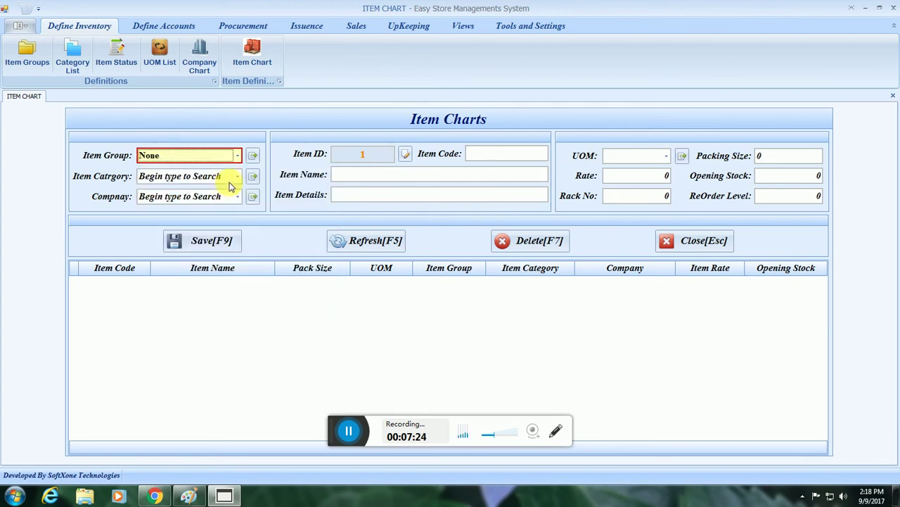
Keep None as the item category and choose NTN as the company.
click(225, 185)
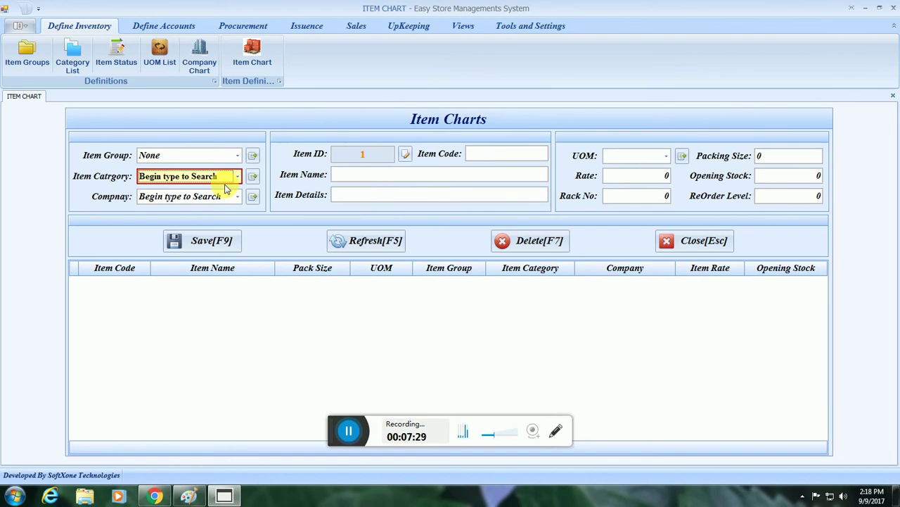
key(Tab)
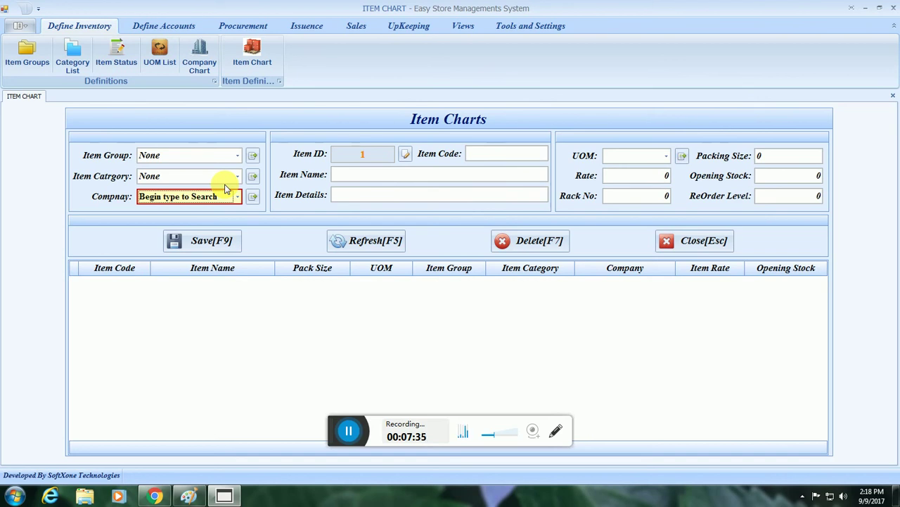
key(Tab)
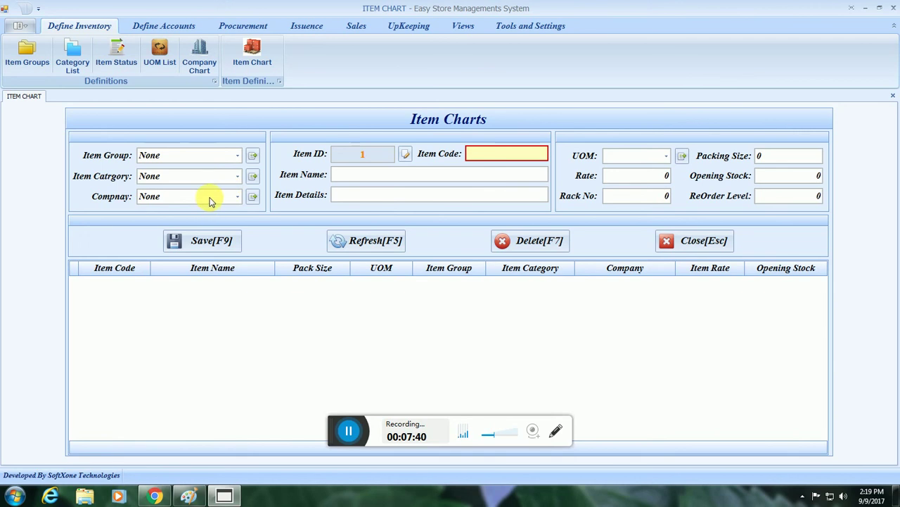
click(210, 200)
click(211, 239)
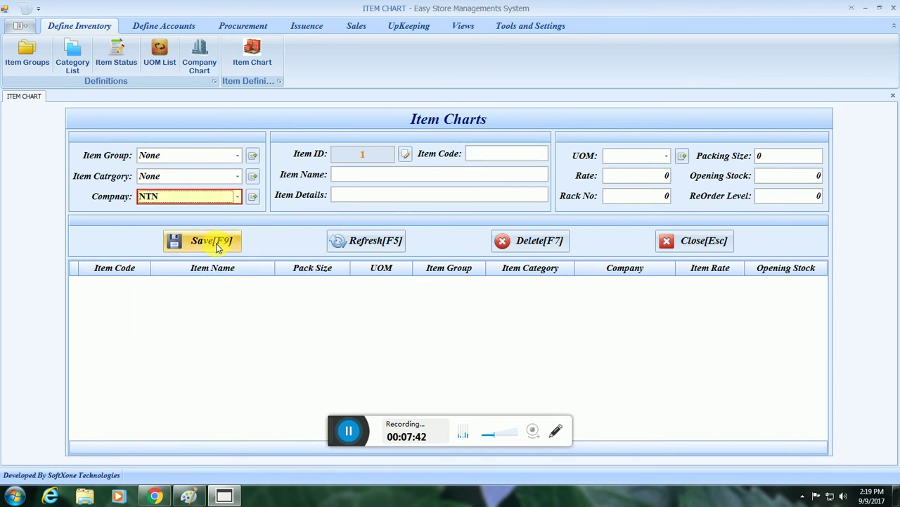
click(209, 161)
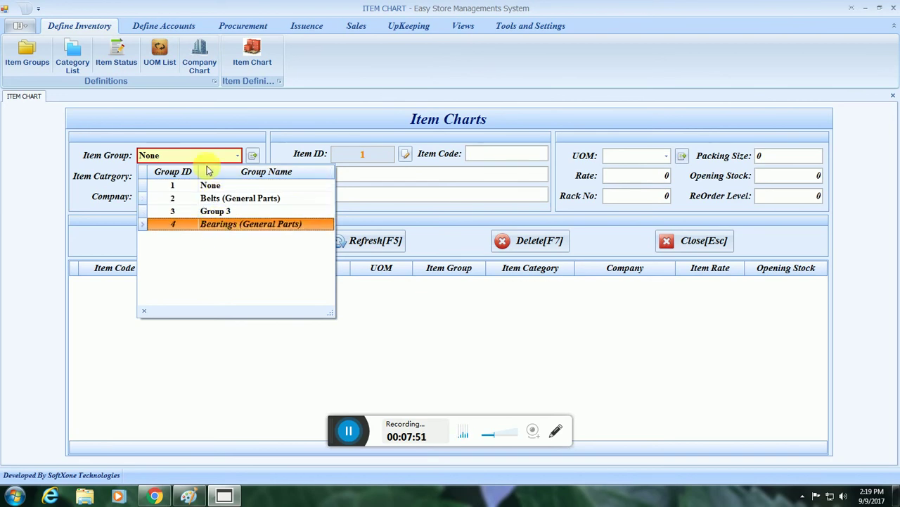
Add a new item group named 'Machinery Parts' in the item groups editor.
click(254, 156)
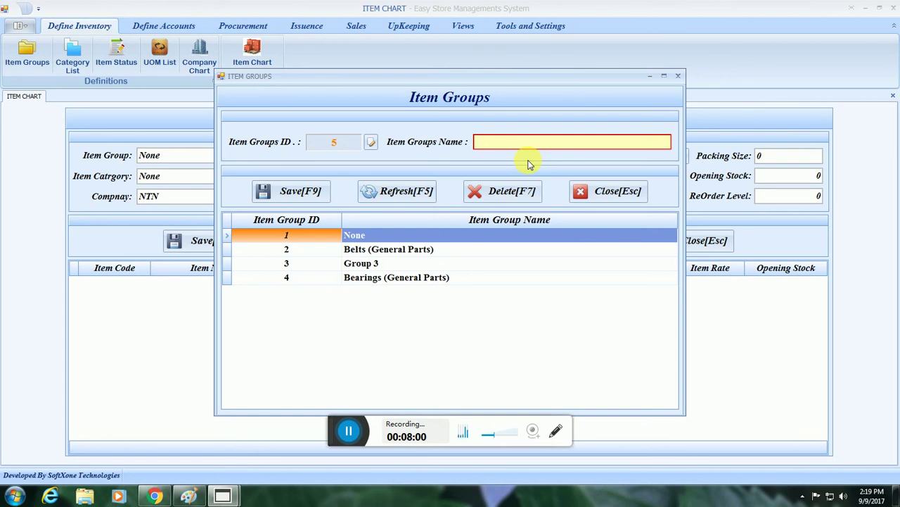
text(Machine)
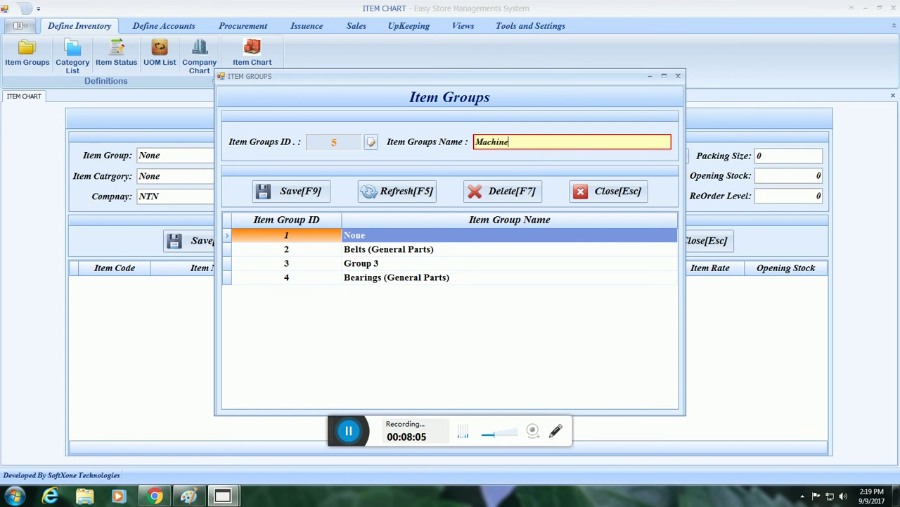
text(ry Parts)
key(Tab)
key(Return)
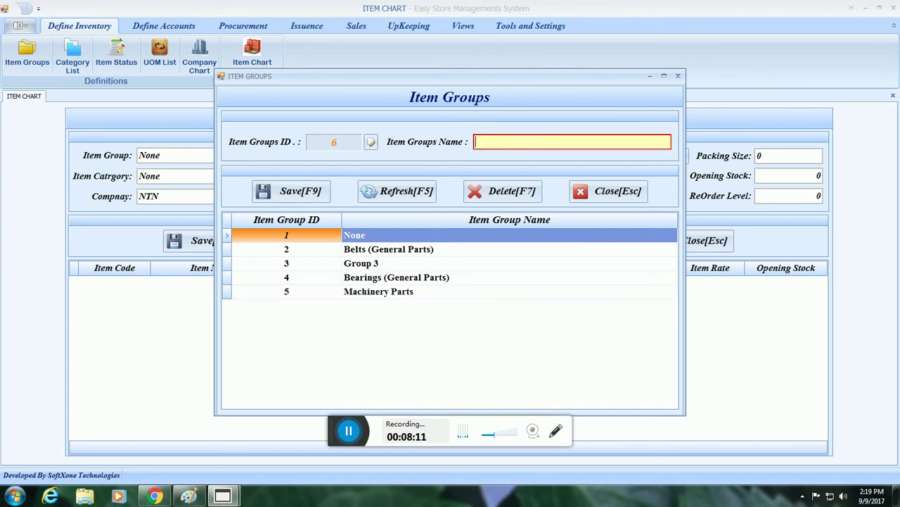
key(Escape)
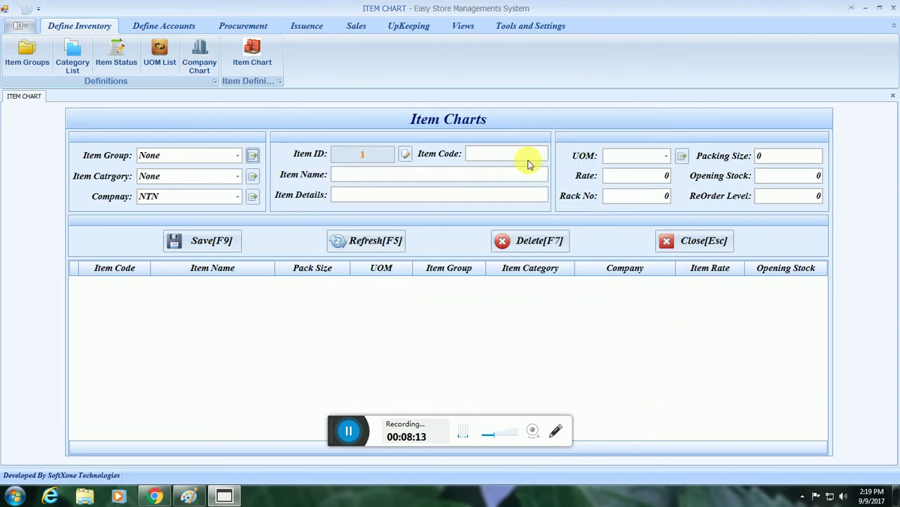
Select Machinery Parts as both the item group and the item category.
click(237, 154)
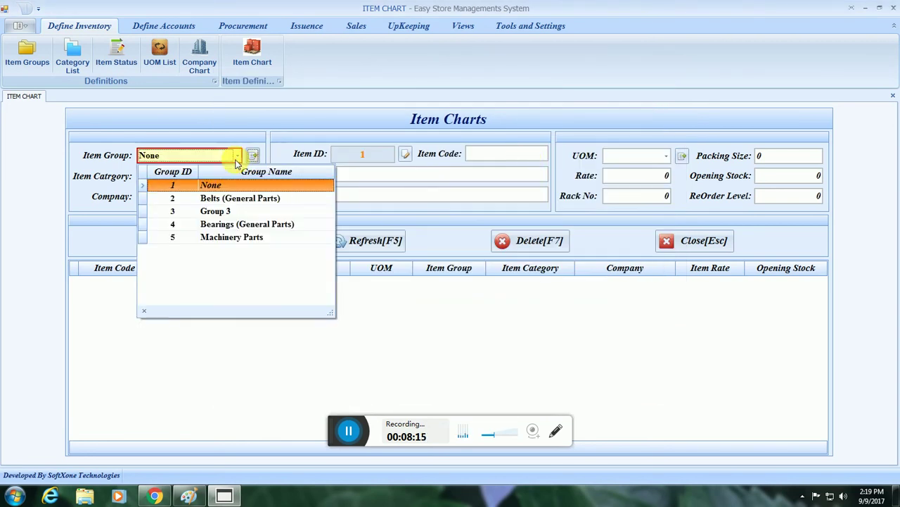
click(231, 239)
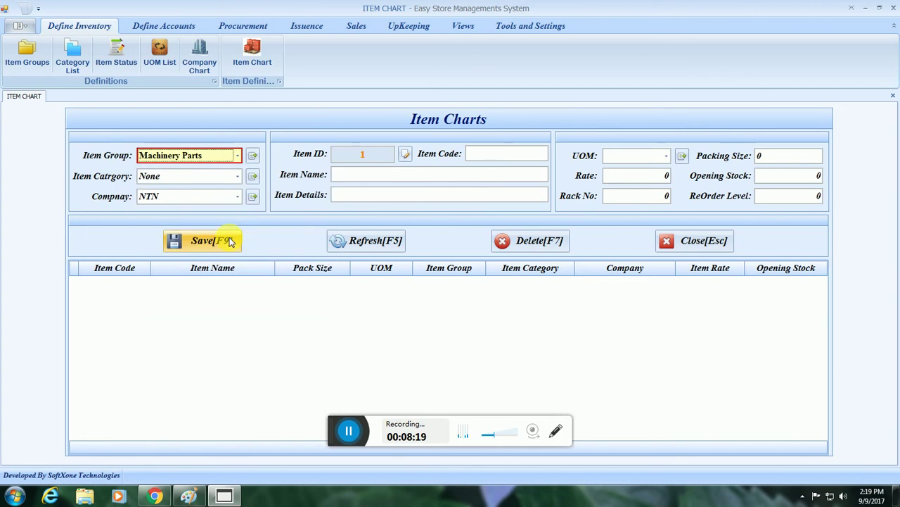
click(234, 177)
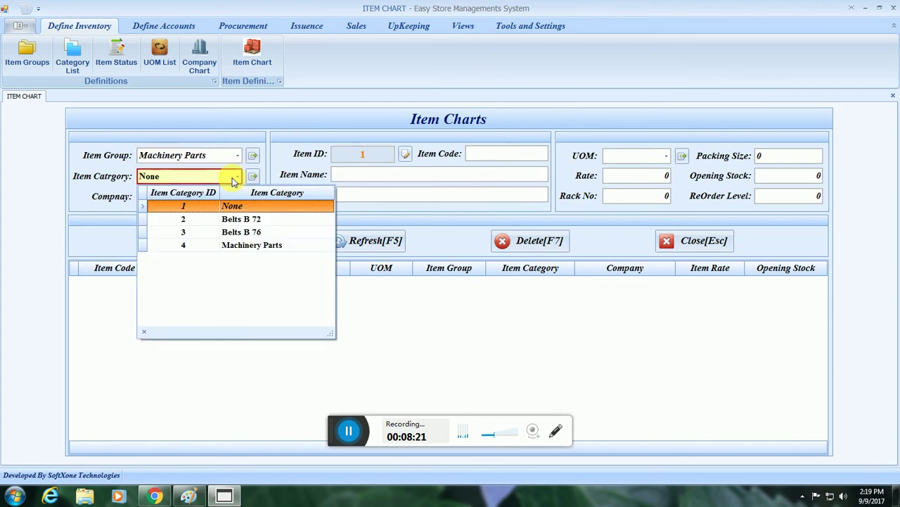
click(243, 246)
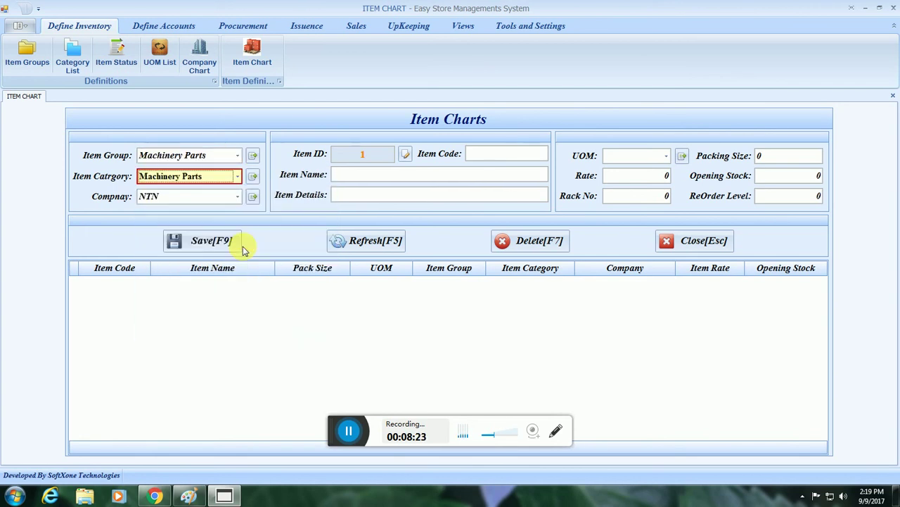
click(206, 179)
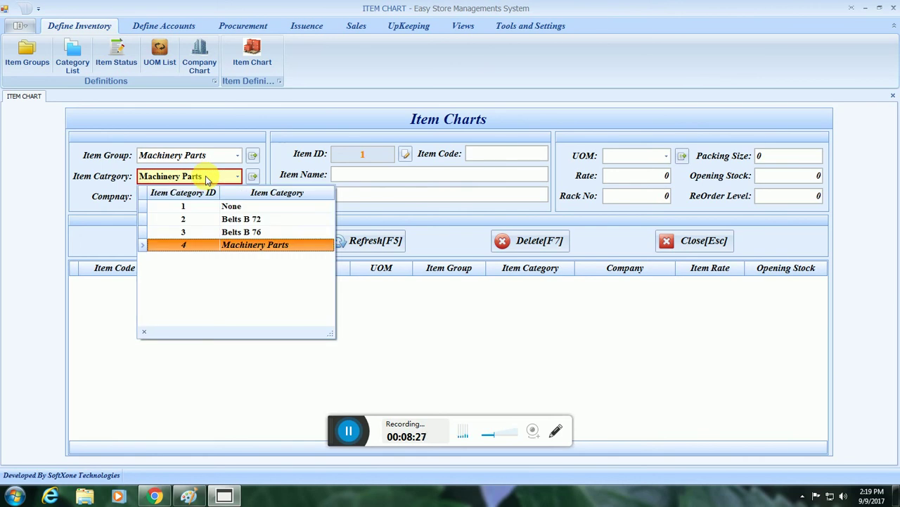
click(206, 179)
click(253, 175)
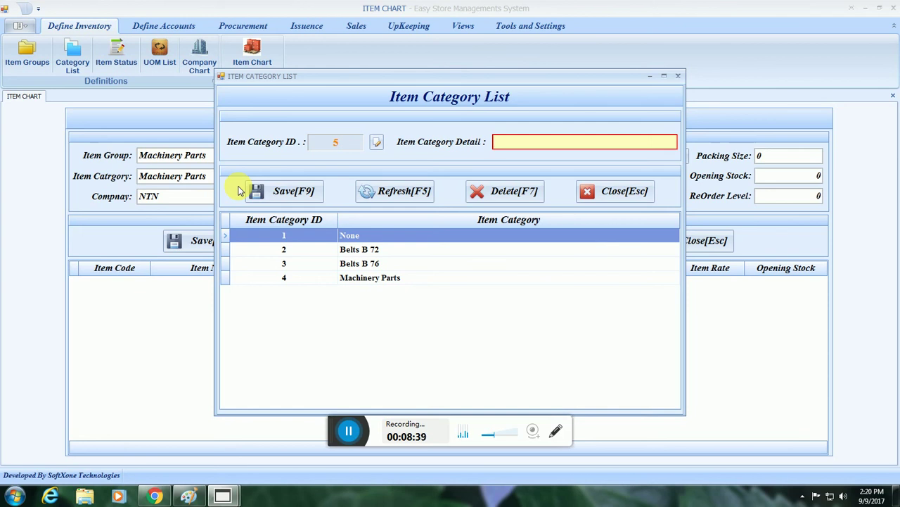
Save 'GAUGE GLASS' as a new item category.
text(GU)
key(BackSpace)
text(AUGE)
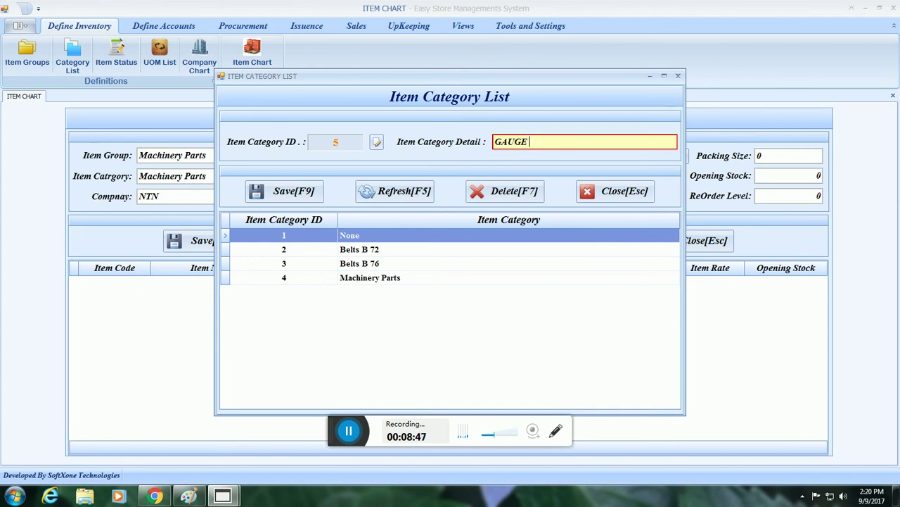
text( GLASS)
key(F9)
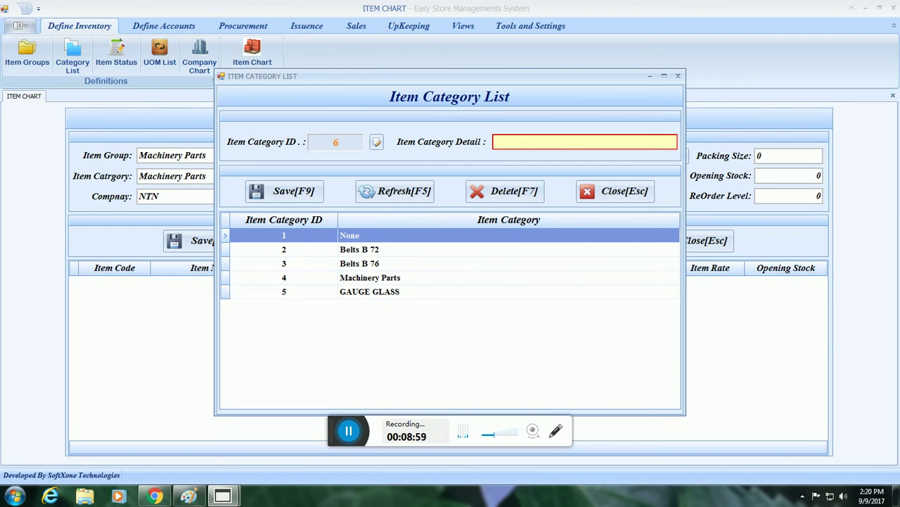
Save 'AMRI ROLE' as another new item category.
text(AMRI ROLE)
key(Tab)
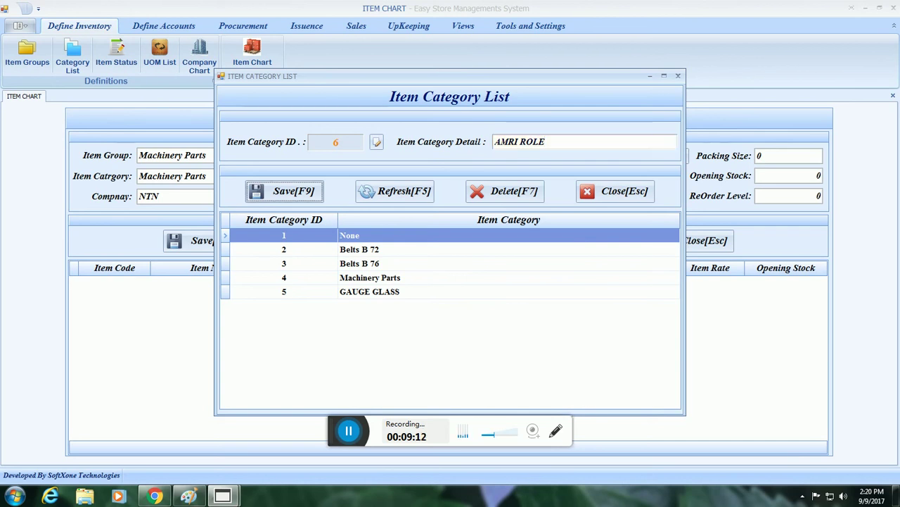
key(Return)
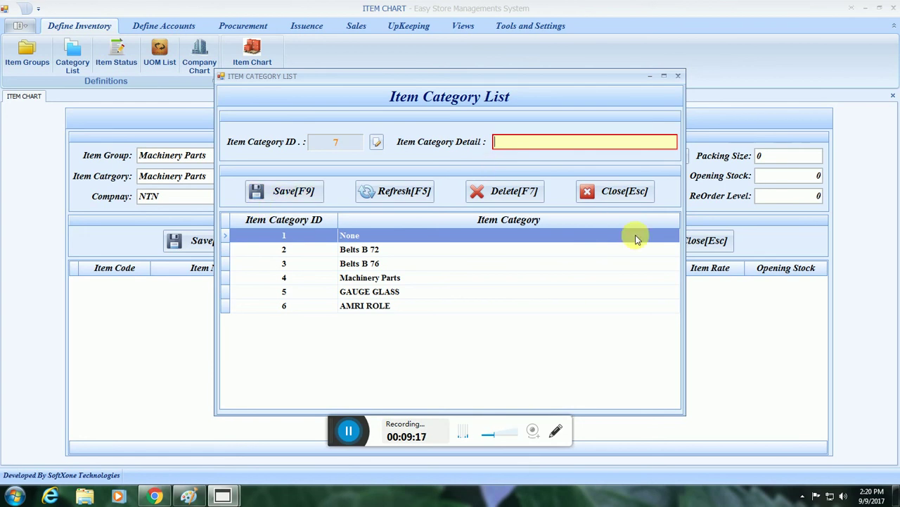
Close the Item Category List, choose GAUGE GLASS as category and None as company.
click(617, 196)
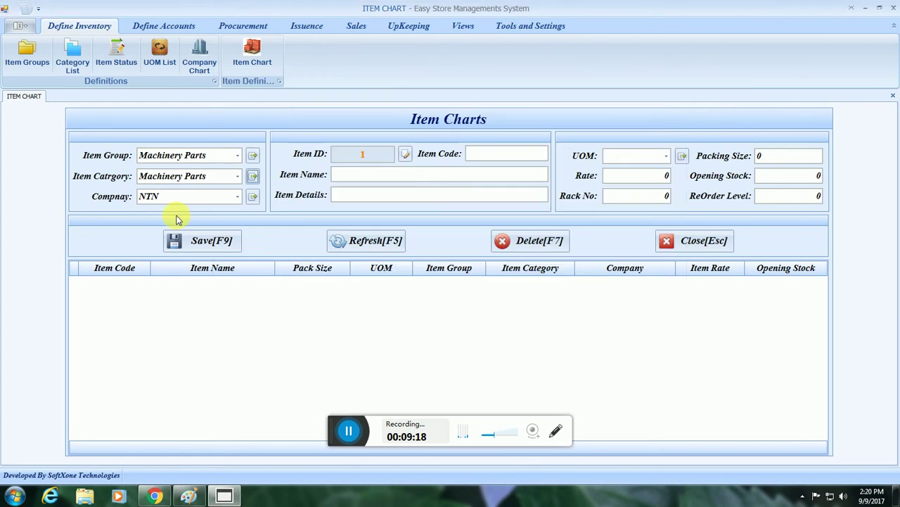
click(181, 176)
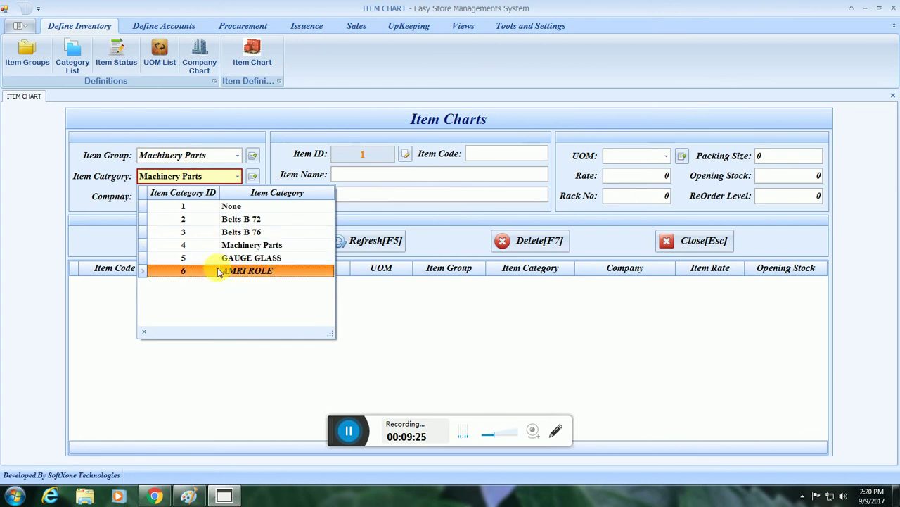
click(262, 258)
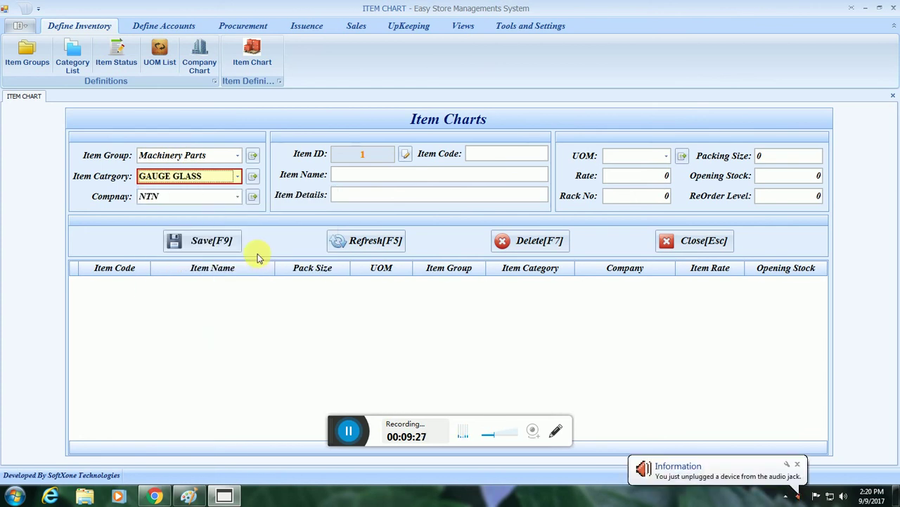
click(206, 198)
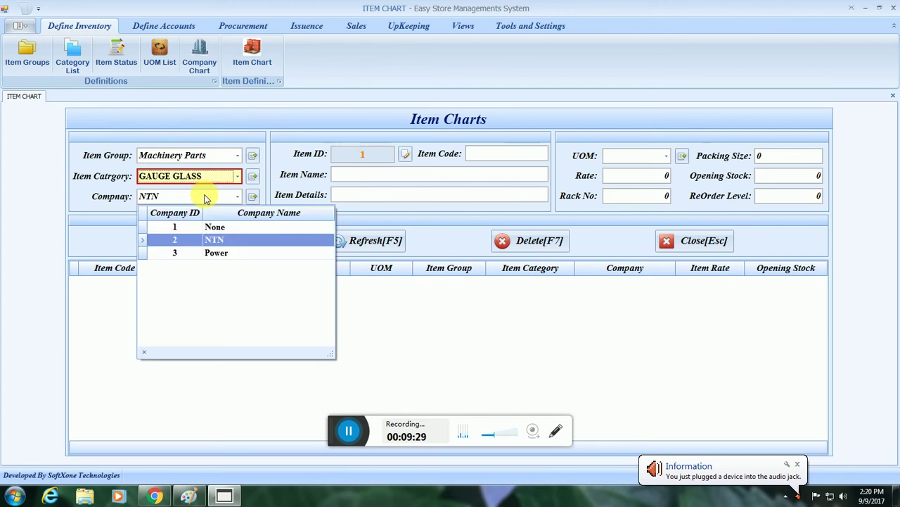
click(215, 228)
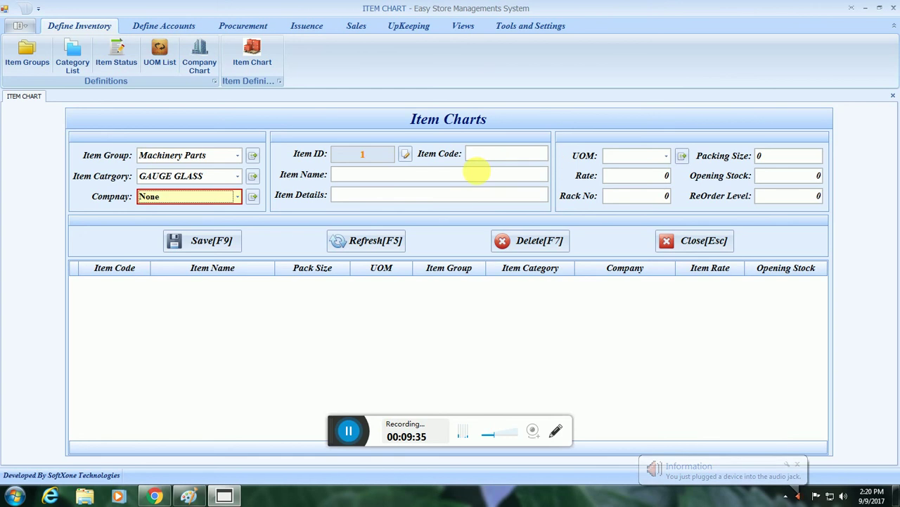
key(Tab)
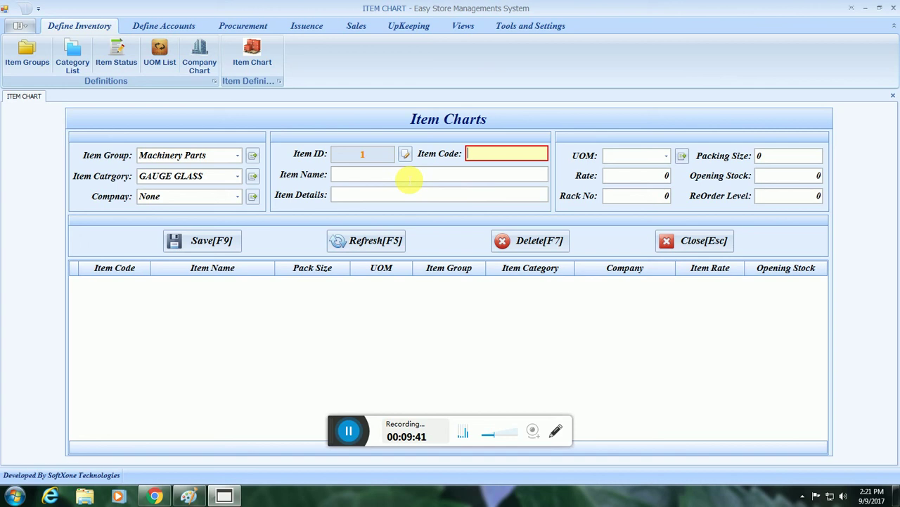
click(221, 177)
click(218, 182)
click(213, 196)
click(215, 196)
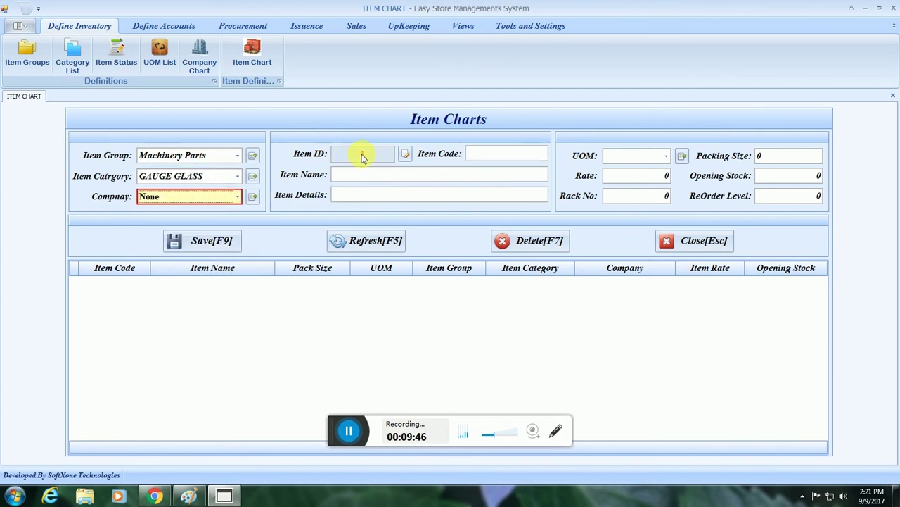
click(461, 177)
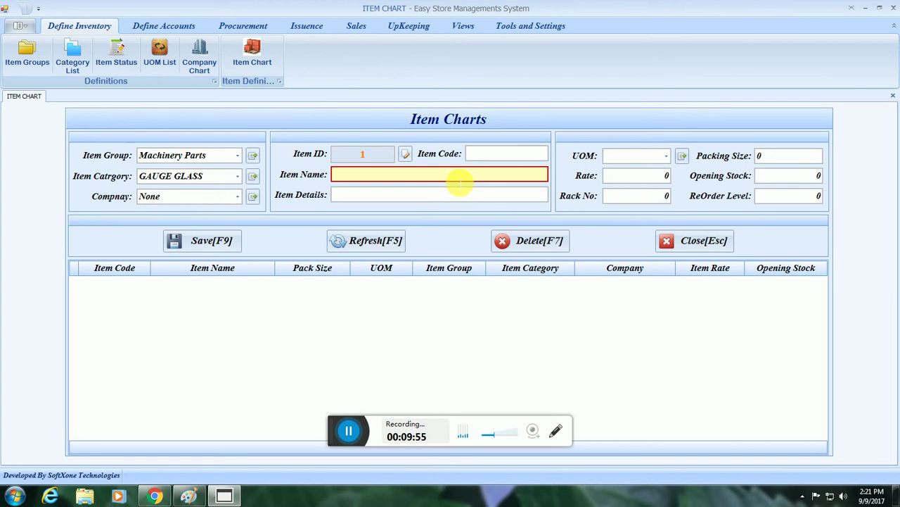
Enter 'GAUGE GLASS (SHEESHA)' as the item name.
text(g)
key(BackSpace)
text(GAU)
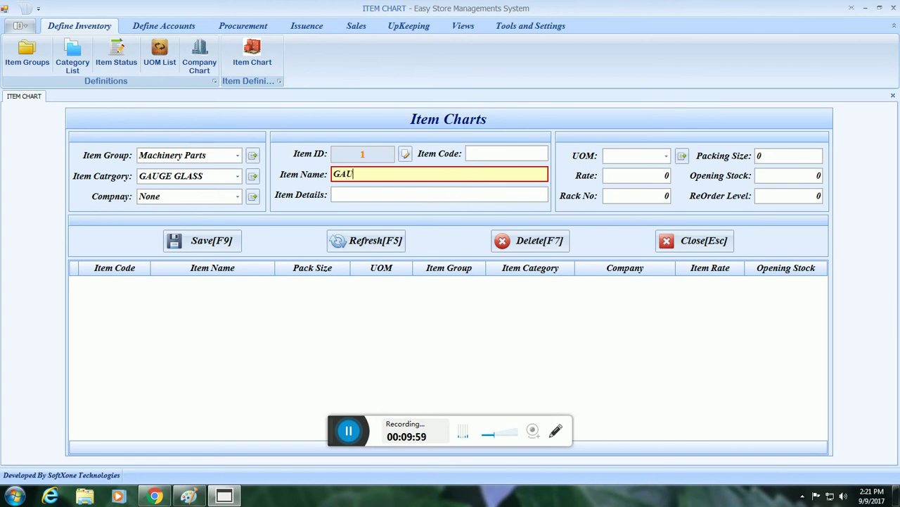
text(GE GLASS (SHEESHA)
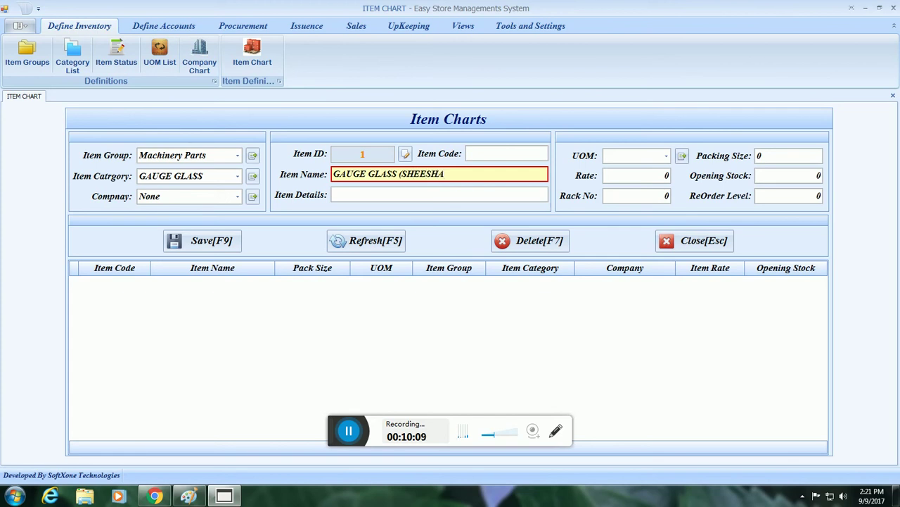
text())
key(Return)
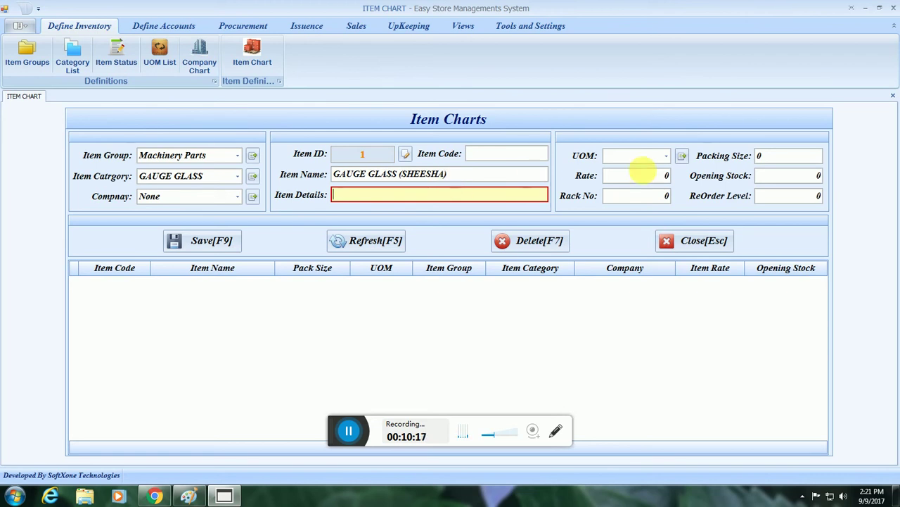
Copy the item name and paste it into the Item Details field.
drag(465, 174, 328, 174)
right_click(342, 177)
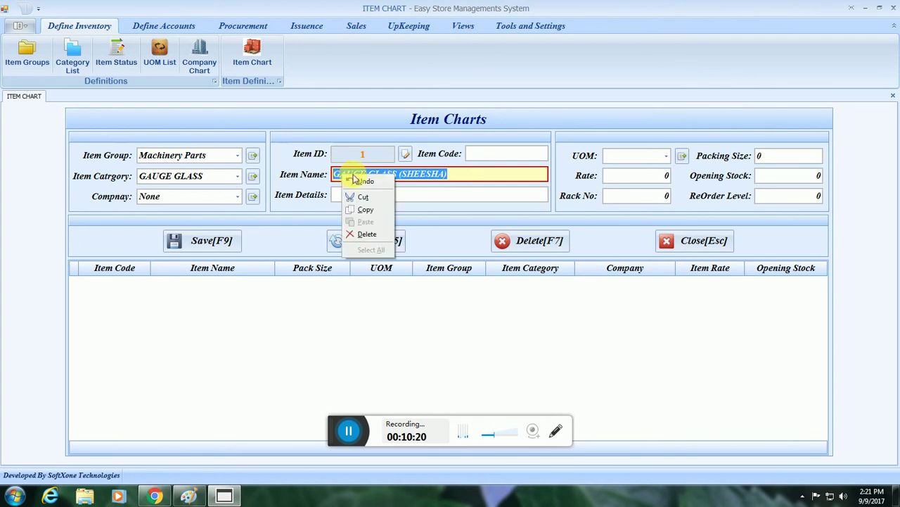
click(373, 211)
click(367, 196)
right_click(366, 195)
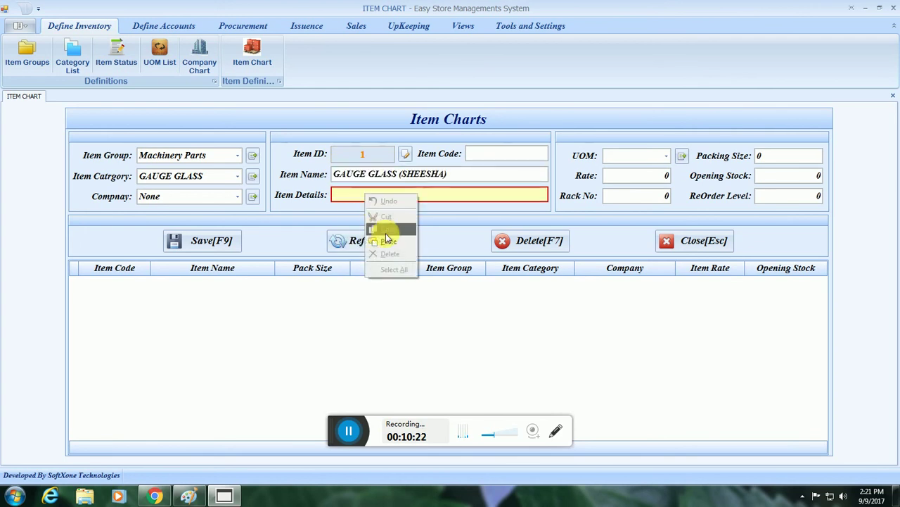
click(390, 241)
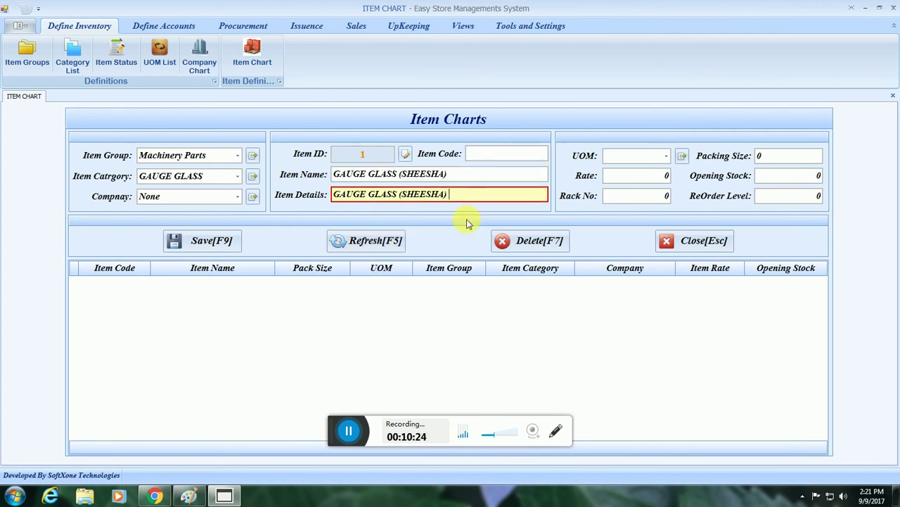
click(664, 156)
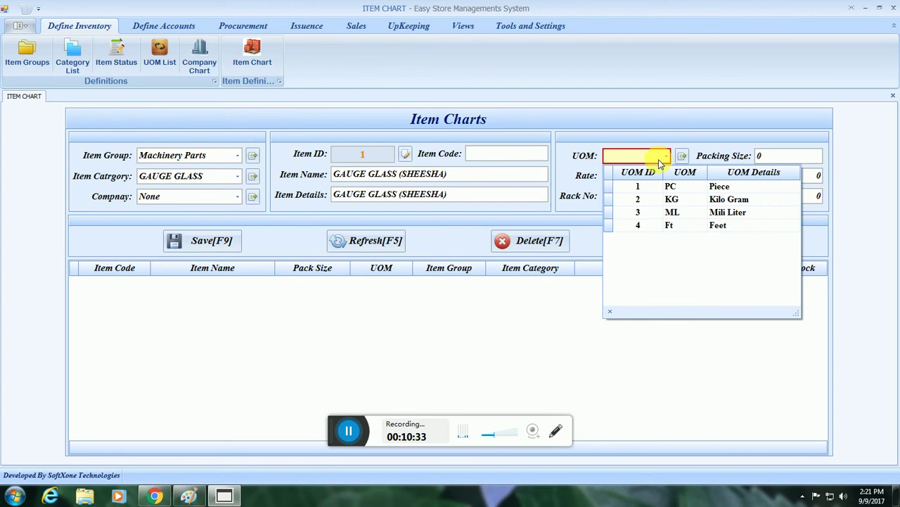
Set the unit of measure to PC with packing size 1.
click(670, 189)
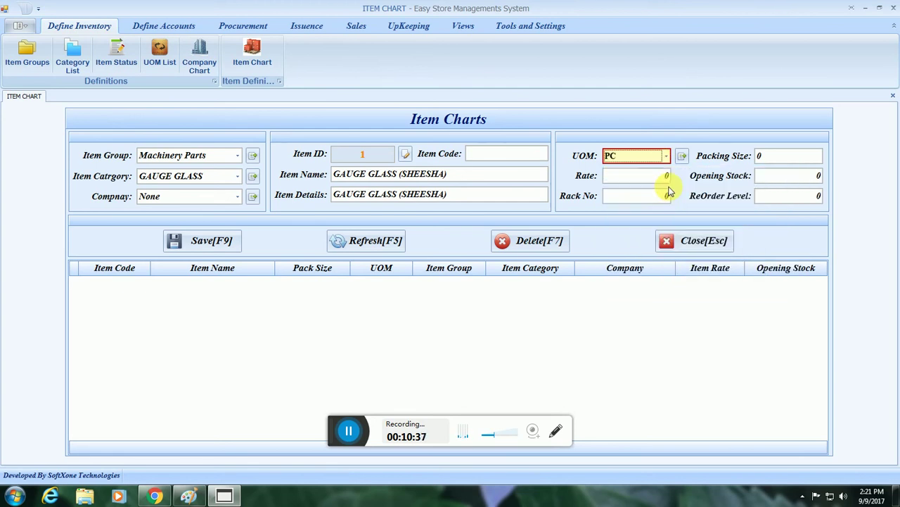
key(Tab)
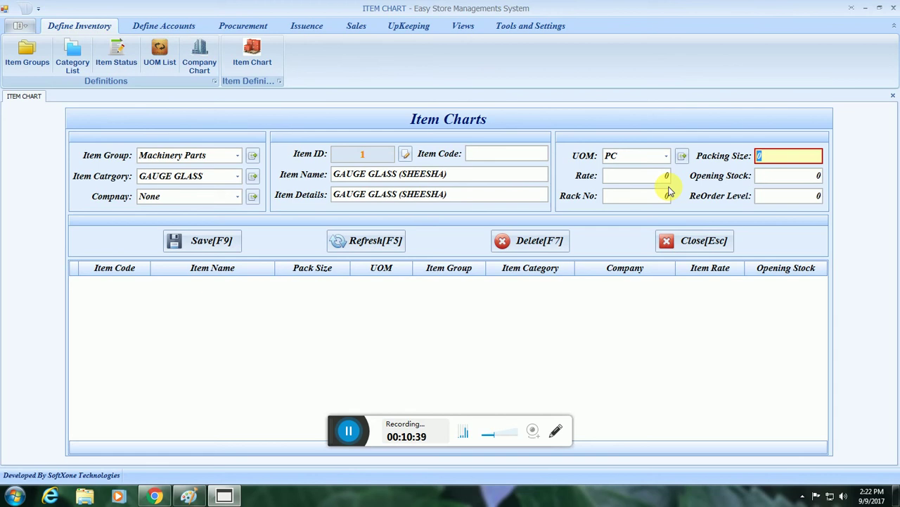
text(1)
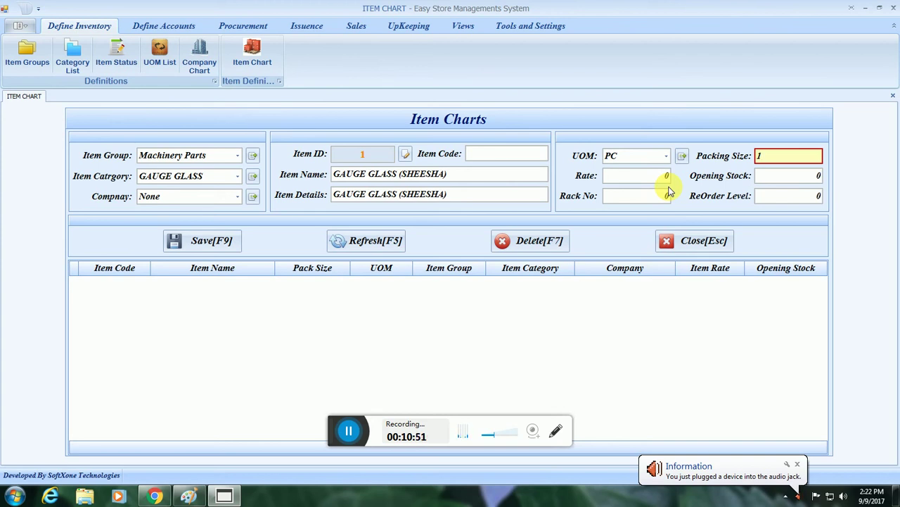
key(Tab)
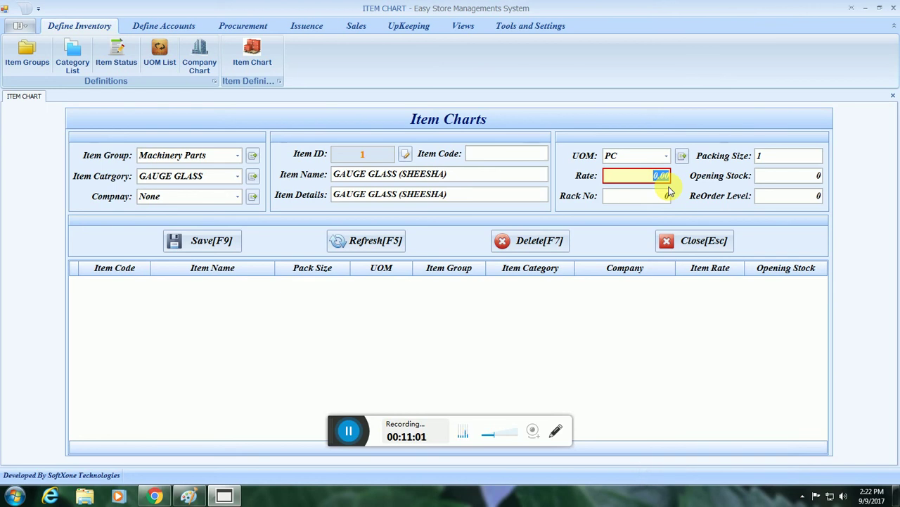
Enter rate 130 and opening stock 10, then save the item.
text(130)
key(Tab)
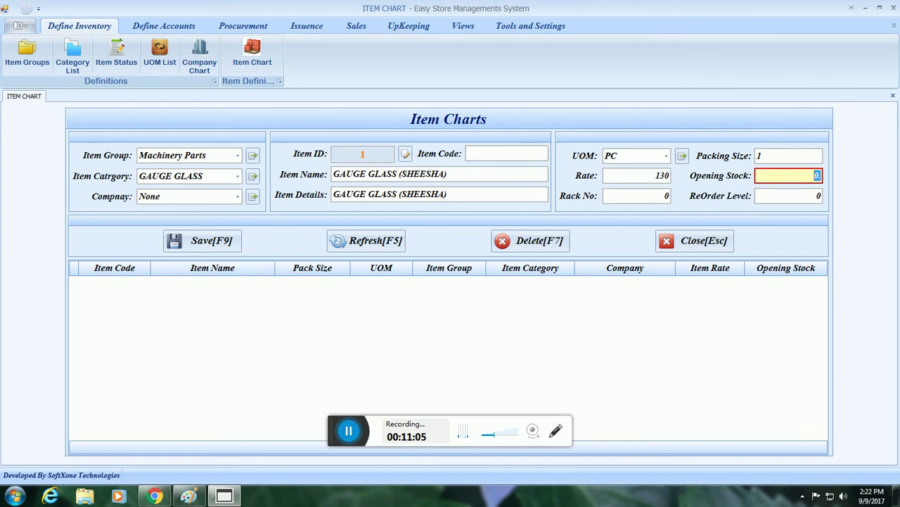
text(10)
key(Tab)
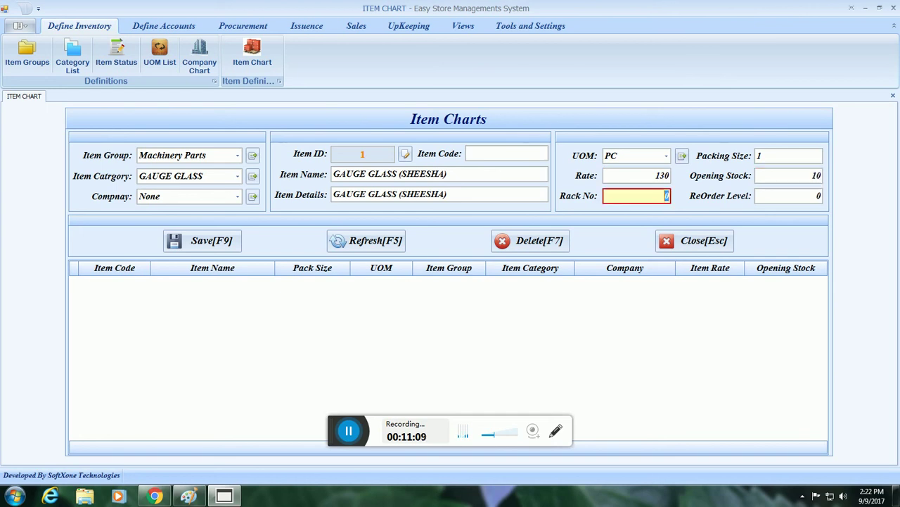
key(Tab)
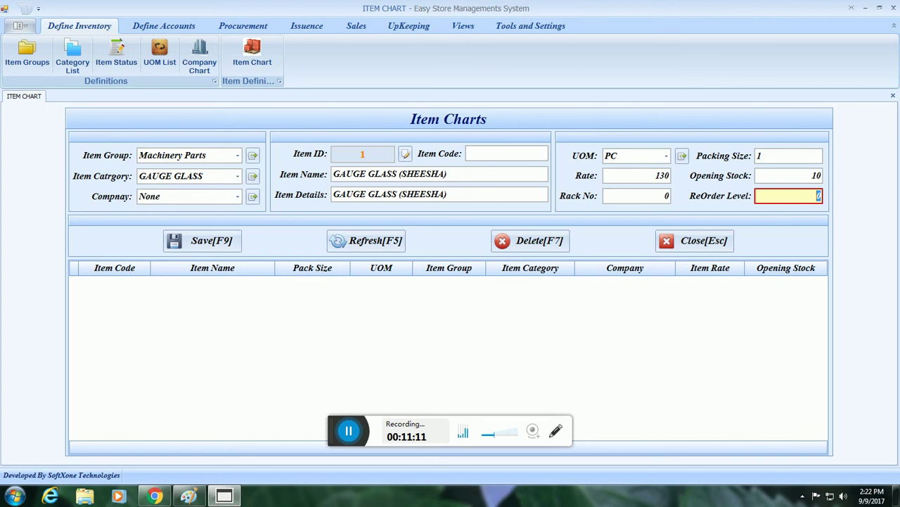
key(Tab)
key(Return)
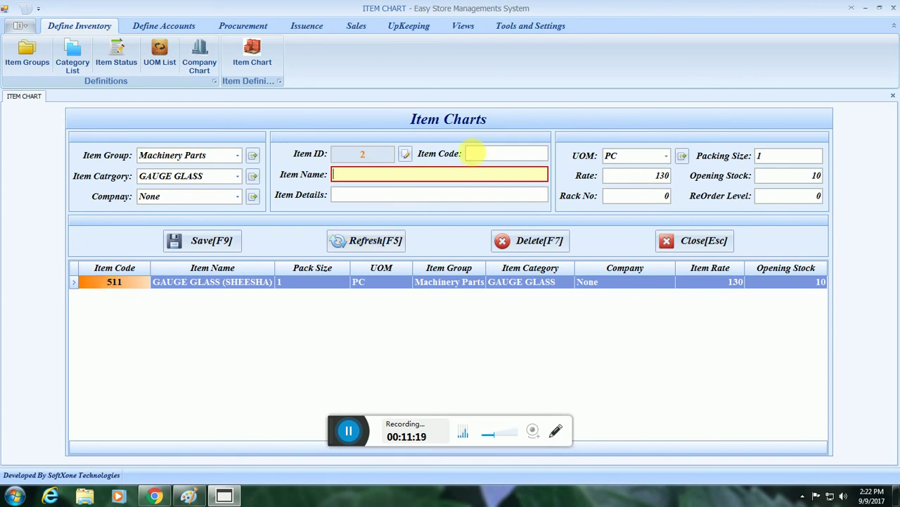
Keep category GAUGE GLASS and company None, then load item 511 from the list.
click(490, 155)
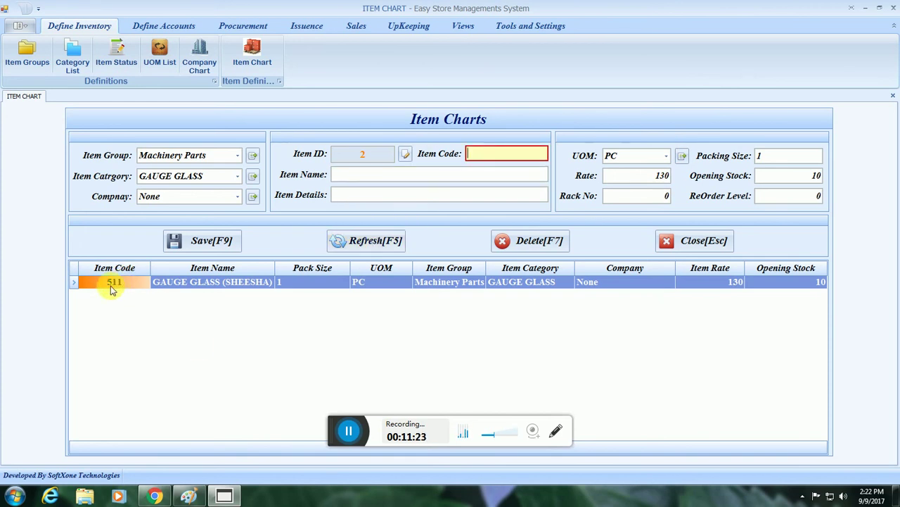
click(224, 177)
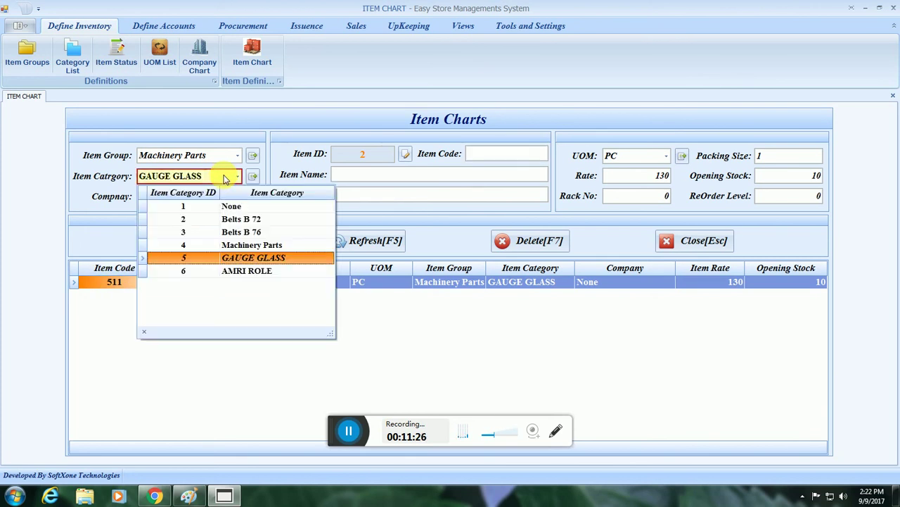
click(223, 258)
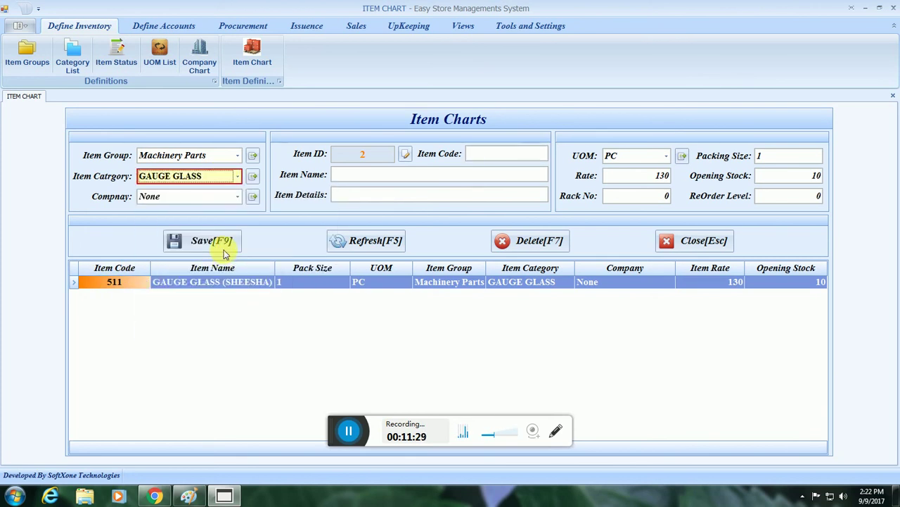
click(189, 199)
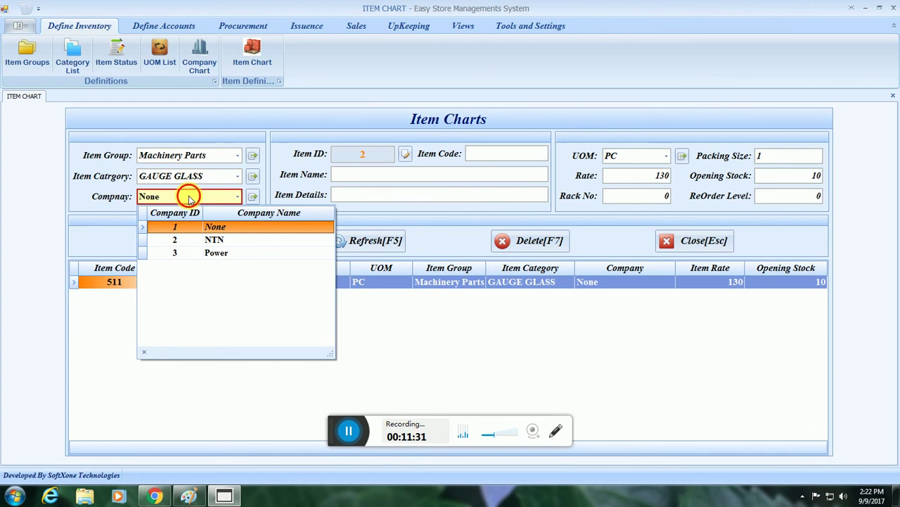
click(188, 199)
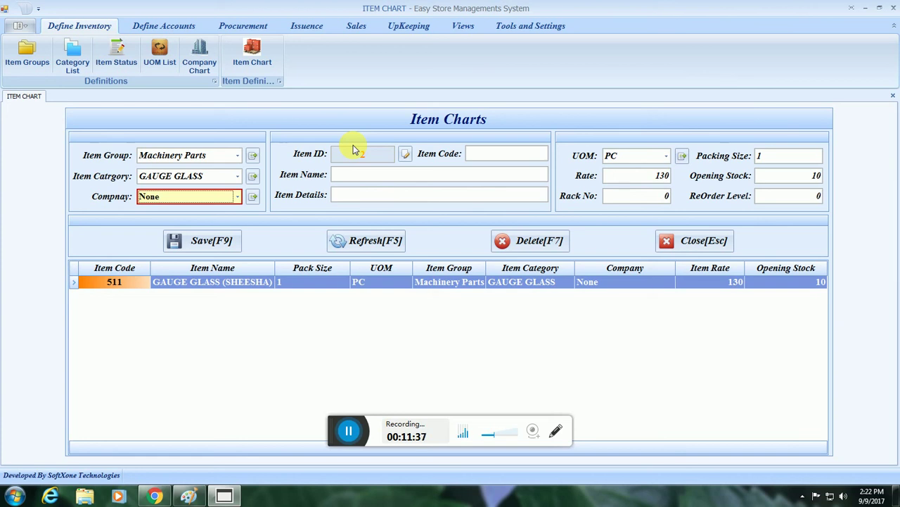
click(141, 286)
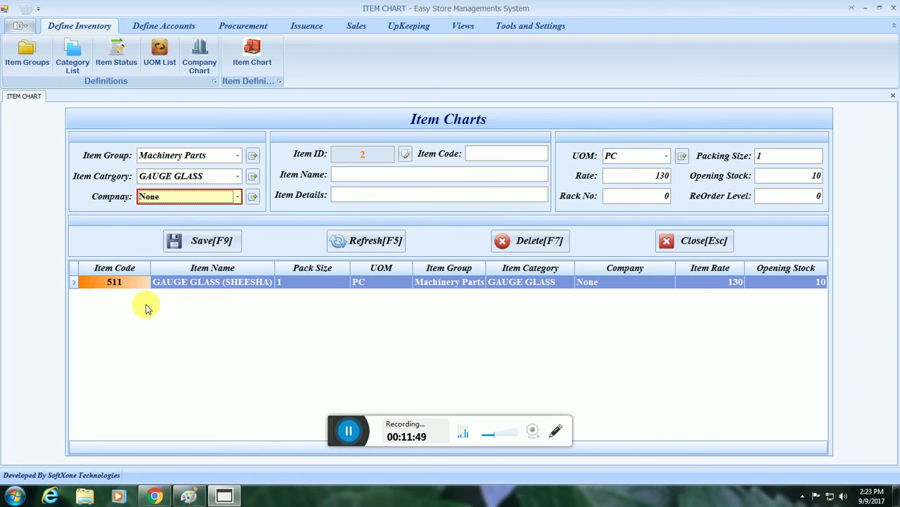
click(75, 284)
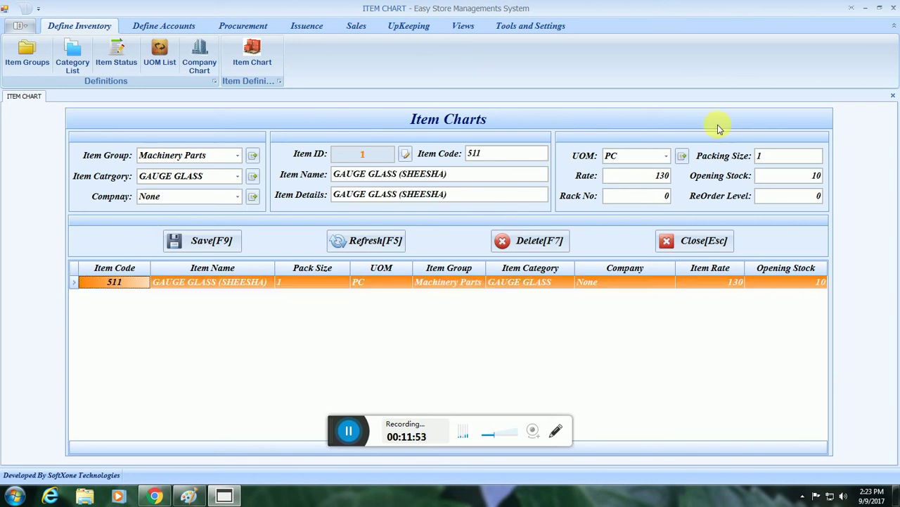
Change item 511's company to NTN, confirm the update, then refresh and reselect it.
click(201, 196)
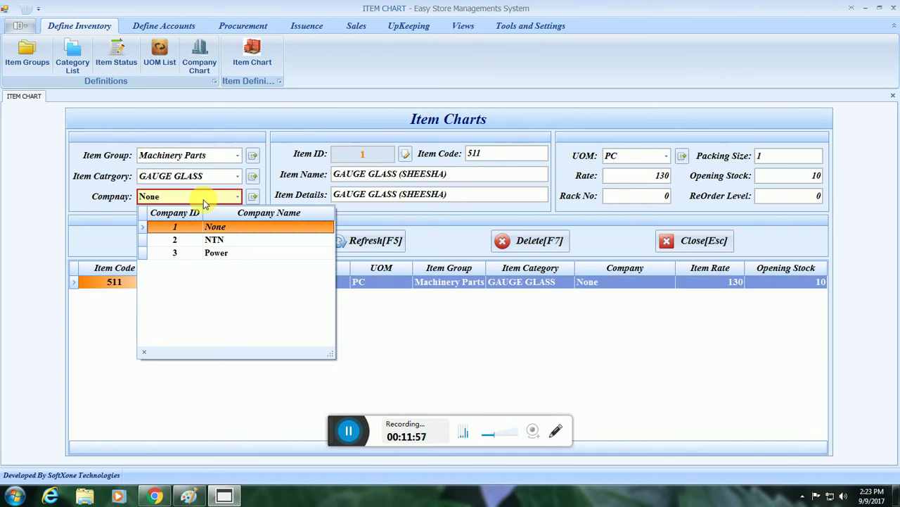
click(220, 240)
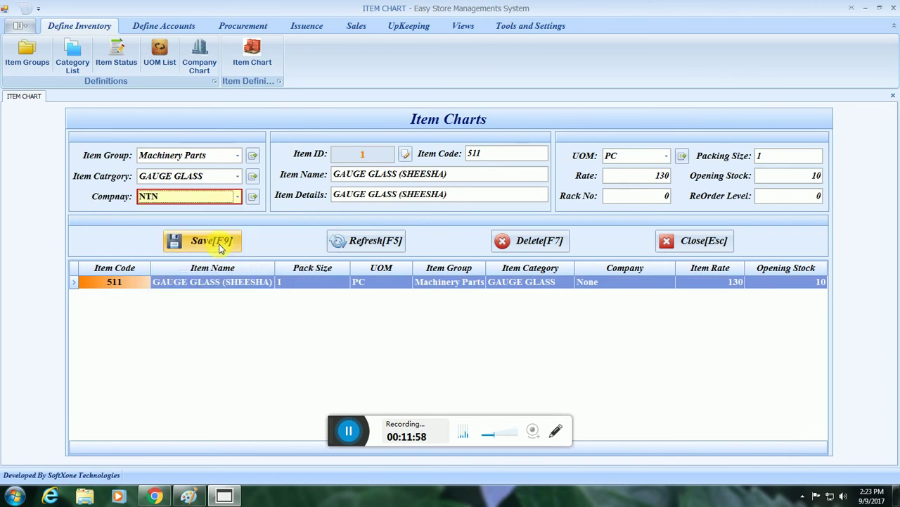
click(221, 246)
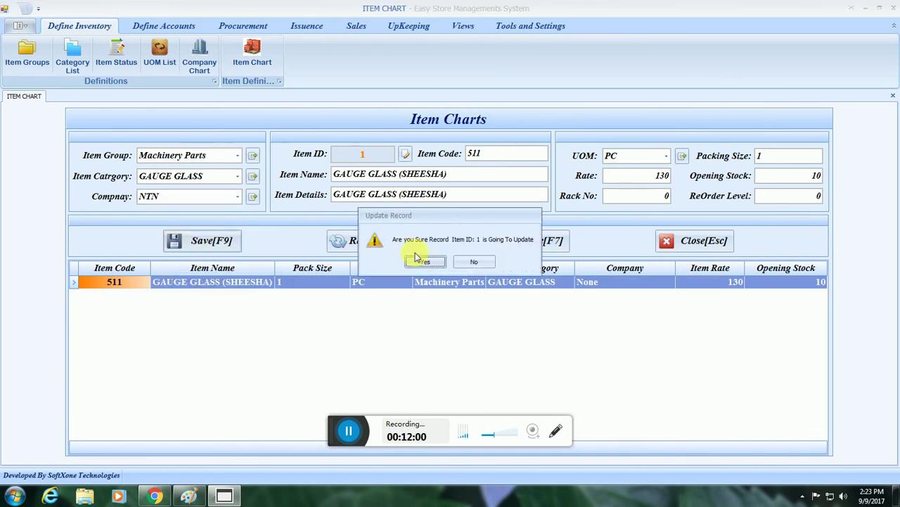
click(426, 262)
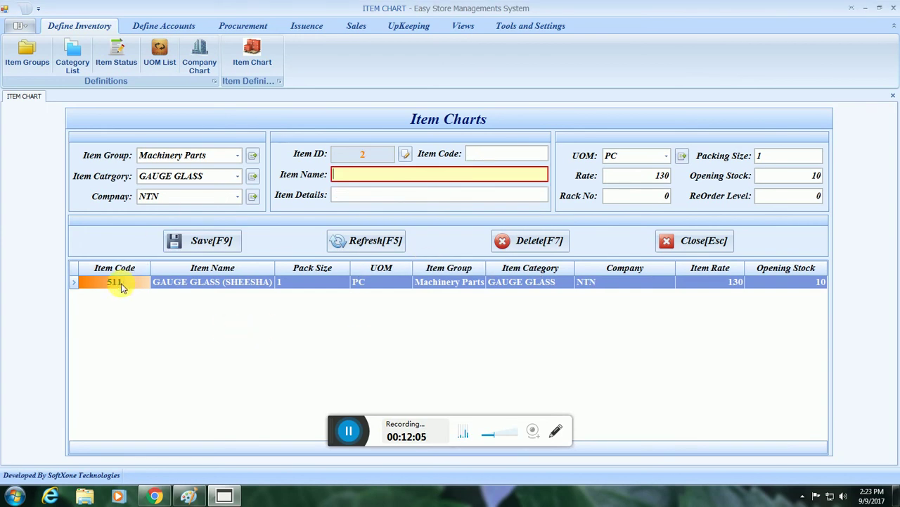
click(365, 241)
click(115, 281)
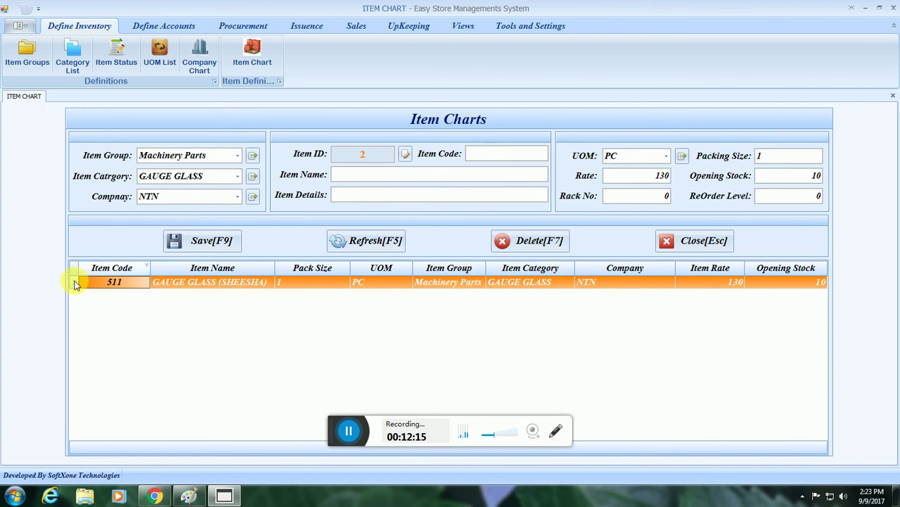
Load item 511, set company to Power and code to 531, and confirm the update.
double_click(75, 282)
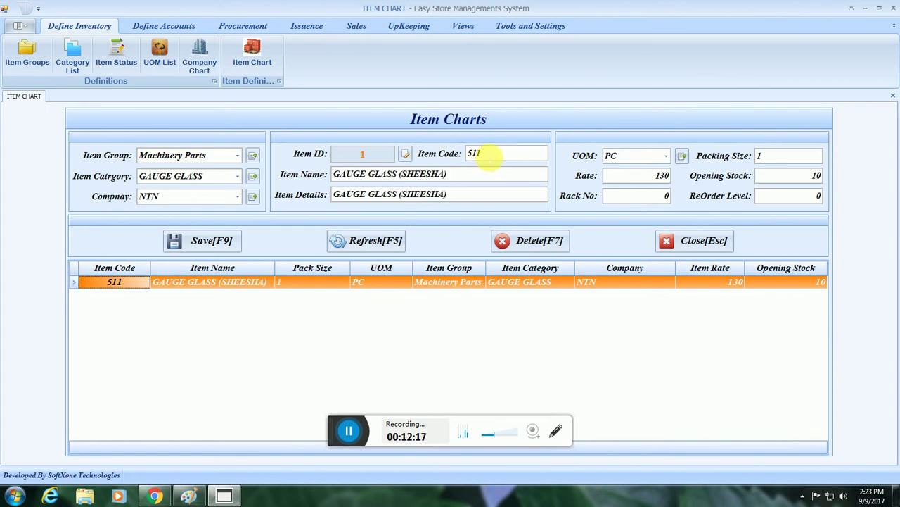
click(207, 197)
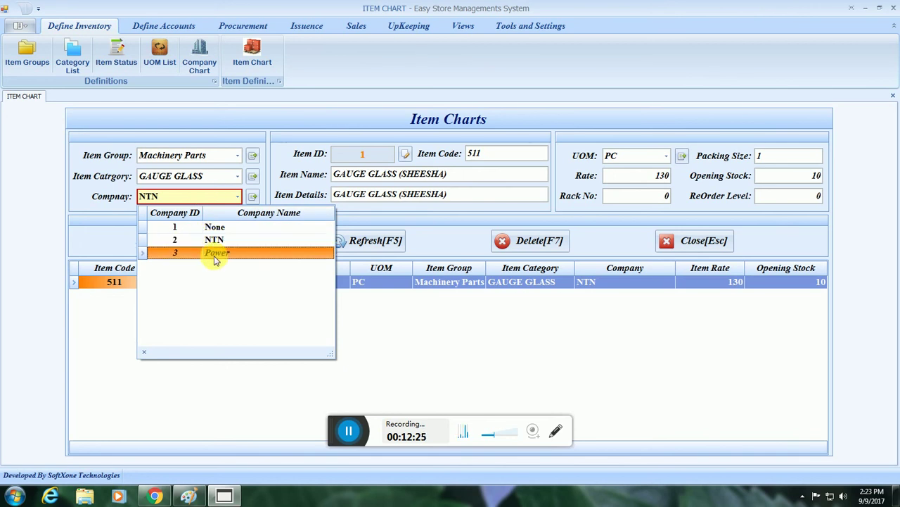
click(214, 256)
click(469, 155)
text(3)
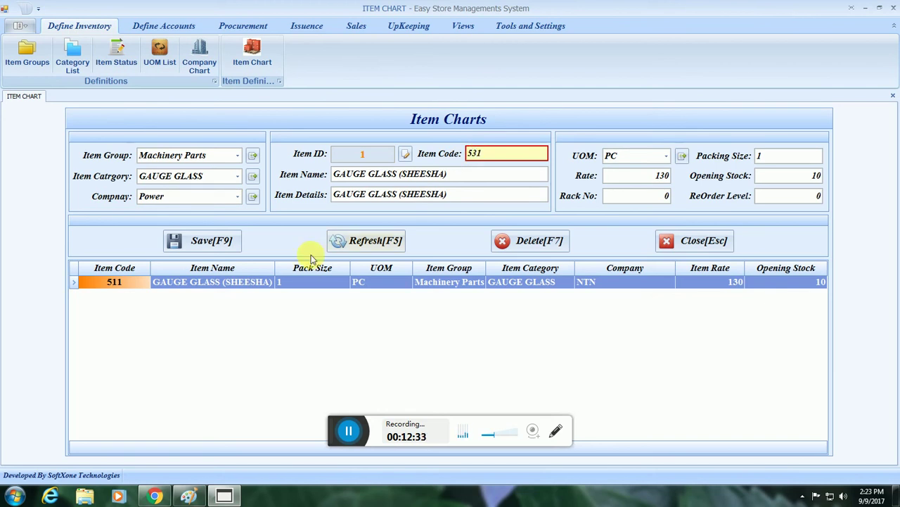
click(204, 241)
click(423, 261)
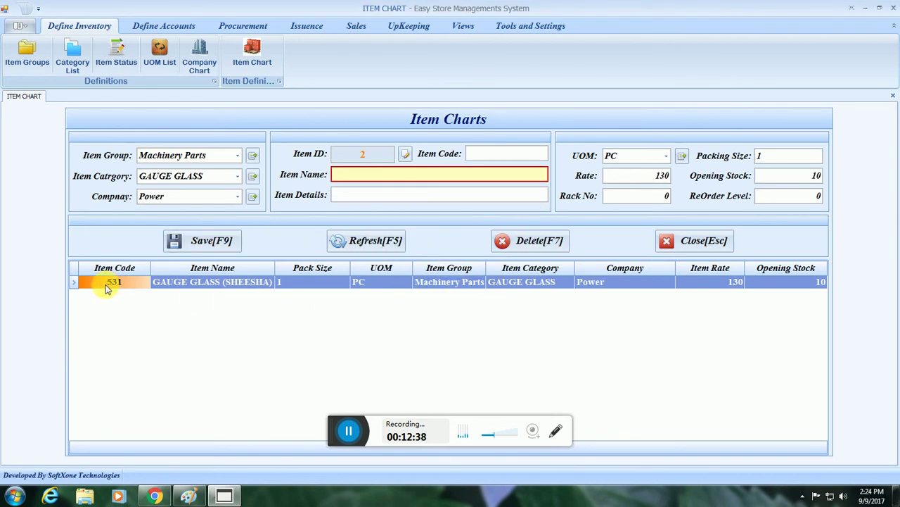
Reselect the 531 row and save it again, confirming the update.
click(666, 196)
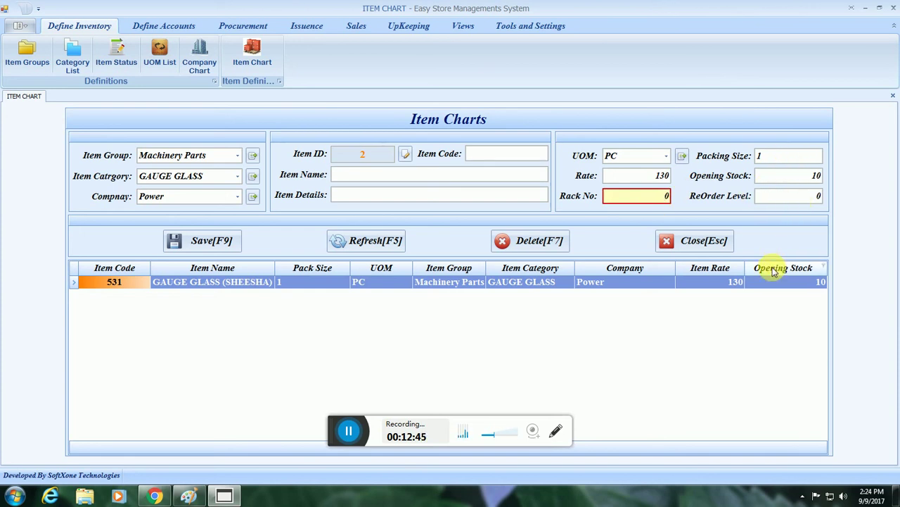
click(79, 284)
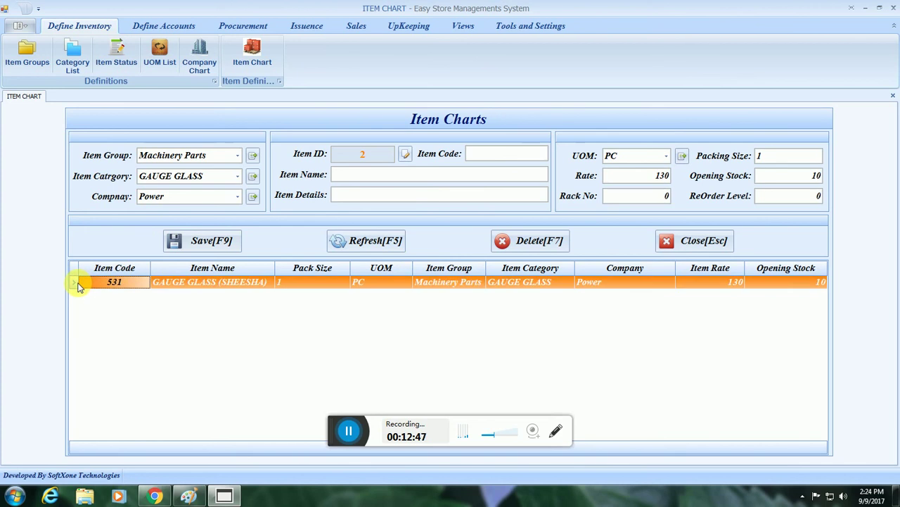
click(203, 241)
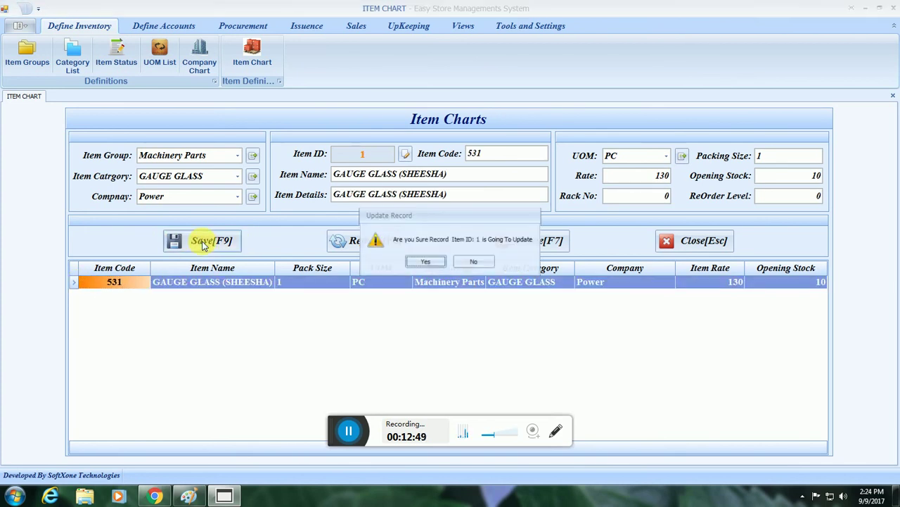
drag(392, 215, 402, 150)
click(420, 197)
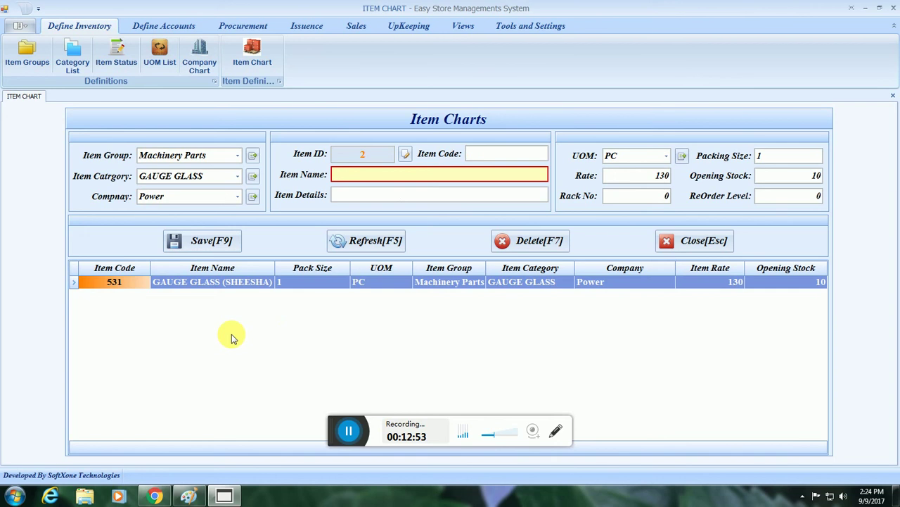